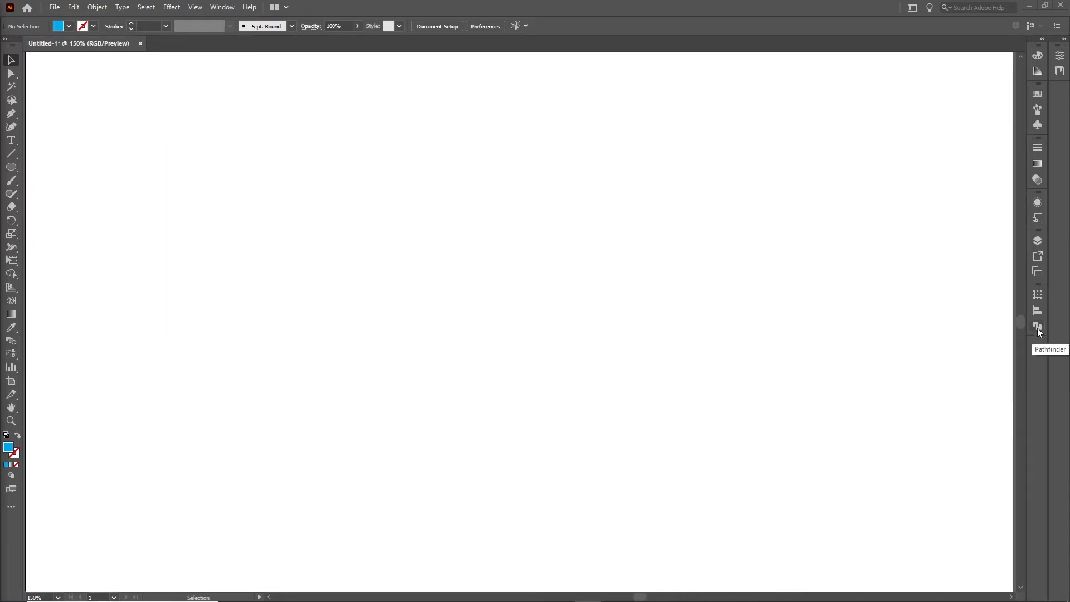
- Bring up the Pathfinder options for combining shapes
left_click(1037, 326)
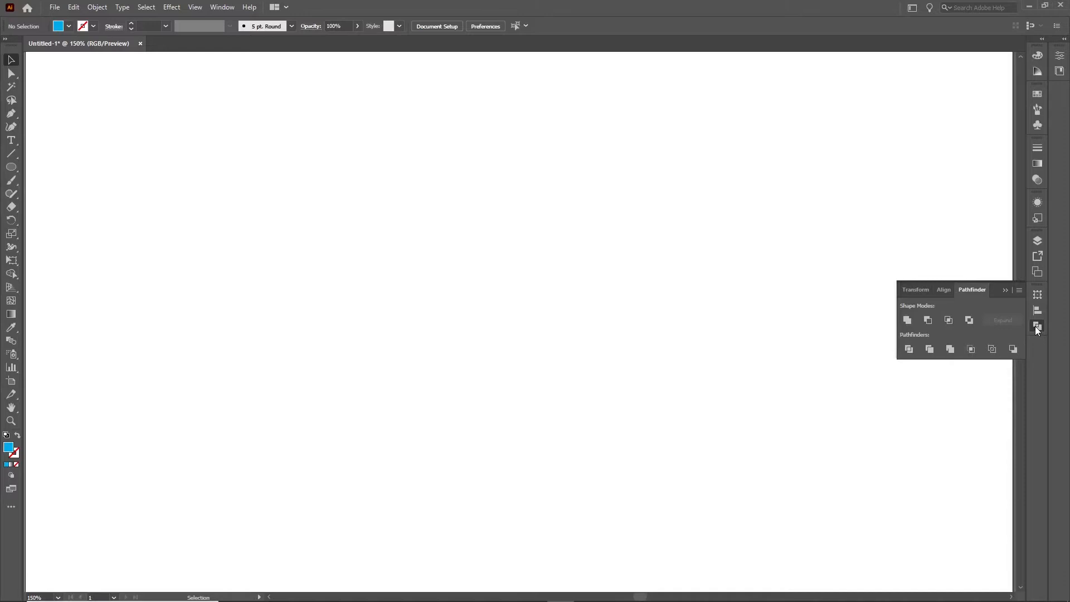
left_click(221, 7)
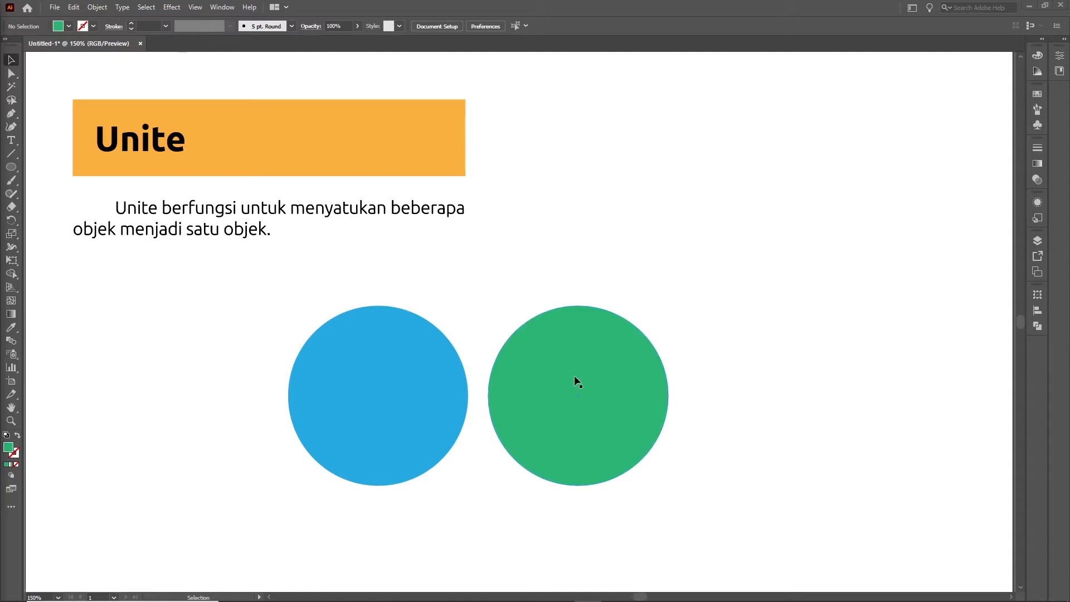
- Move the green circle so it partly overlaps the blue one, and merge both circles with Pathfinder Unite
left_click_drag(579, 382, 490, 384)
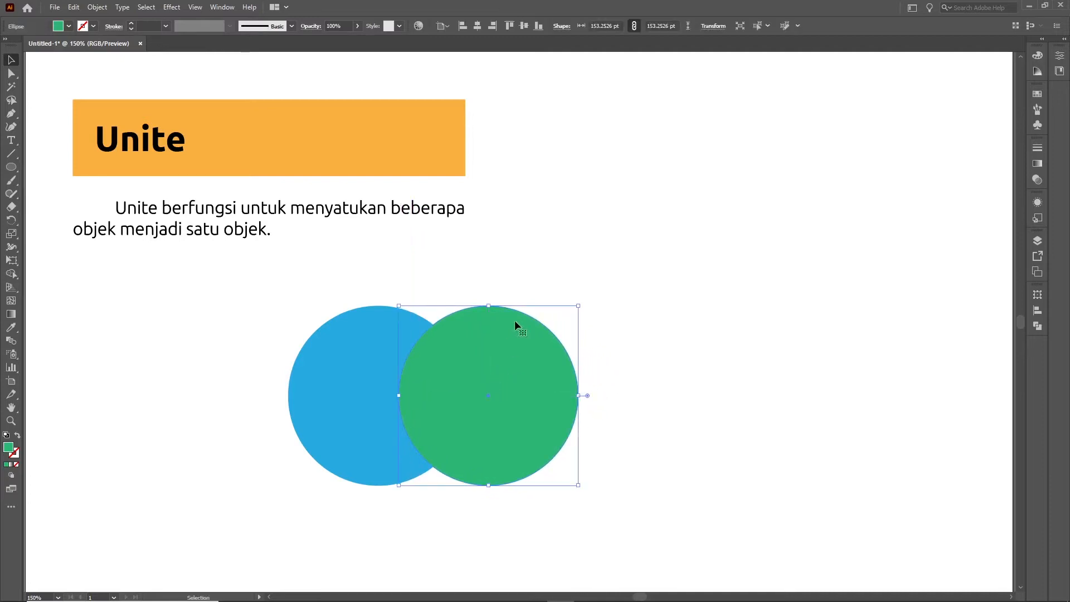
left_click_drag(573, 274, 336, 370)
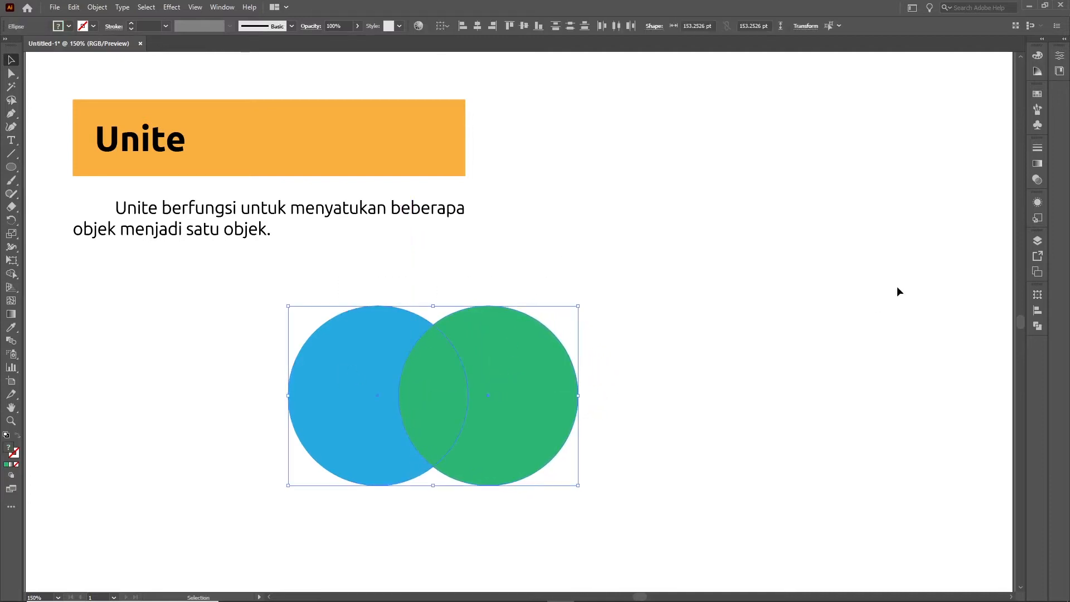
left_click(1040, 329)
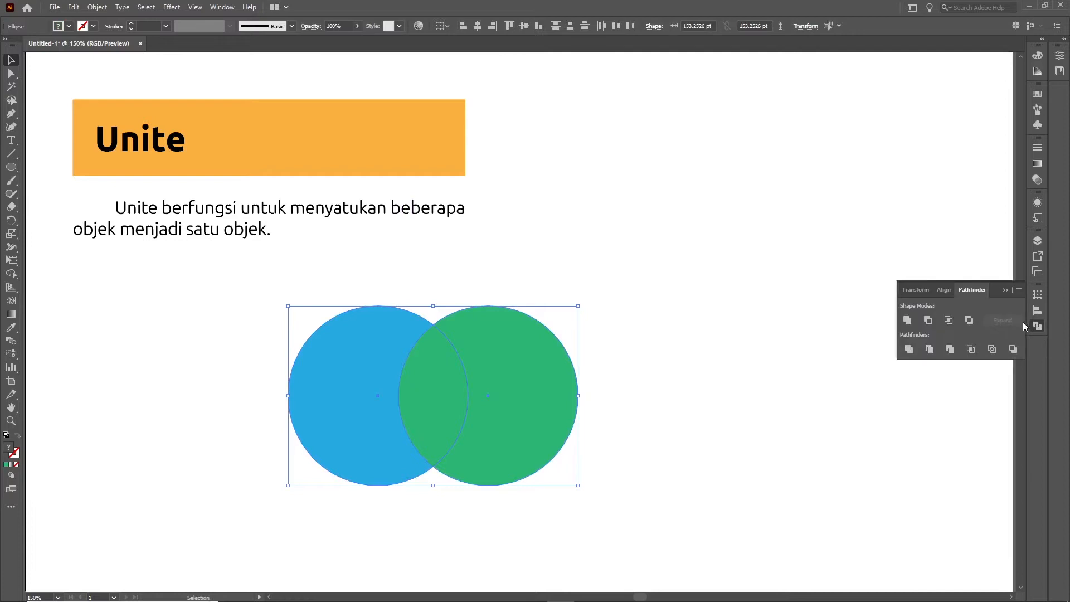
left_click(907, 321)
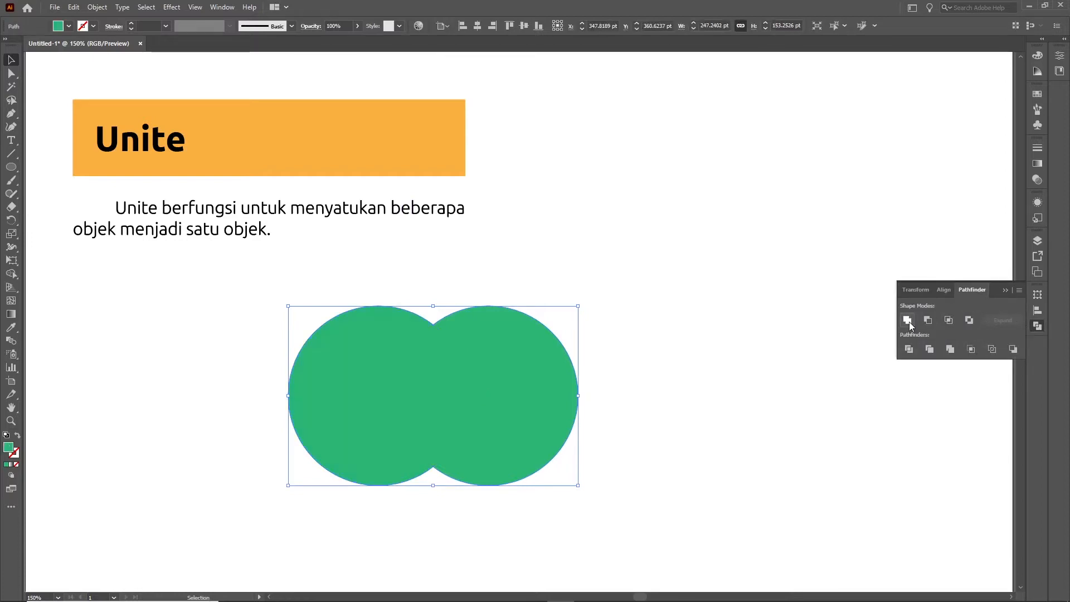
left_click(617, 258)
left_click(511, 329)
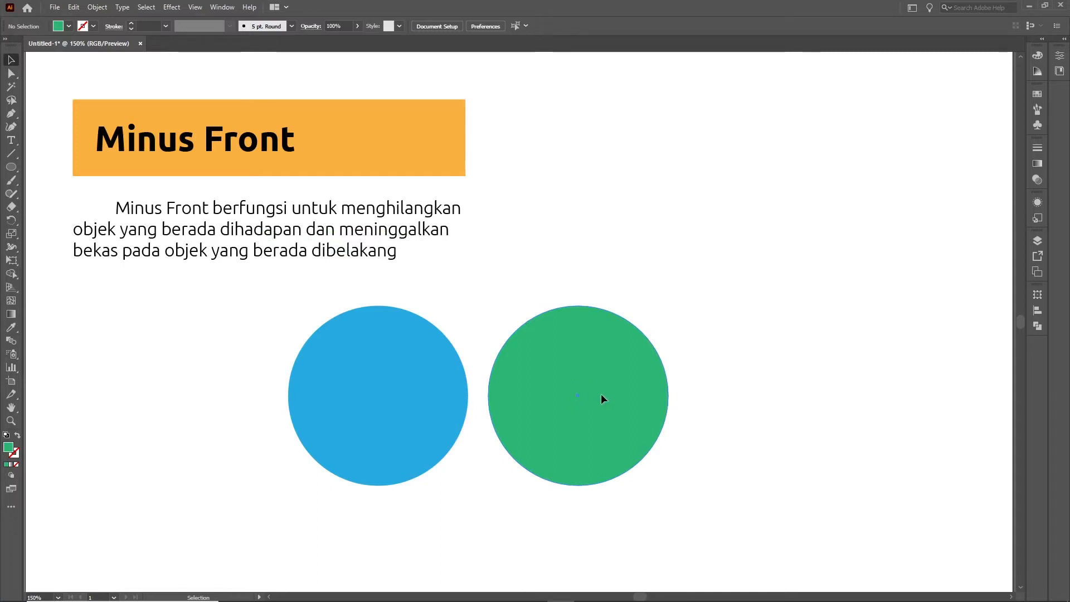
- Move the green circle partly over the blue one, and cut it out of the blue circle with Pathfinder Minus Front
left_click_drag(601, 394, 508, 397)
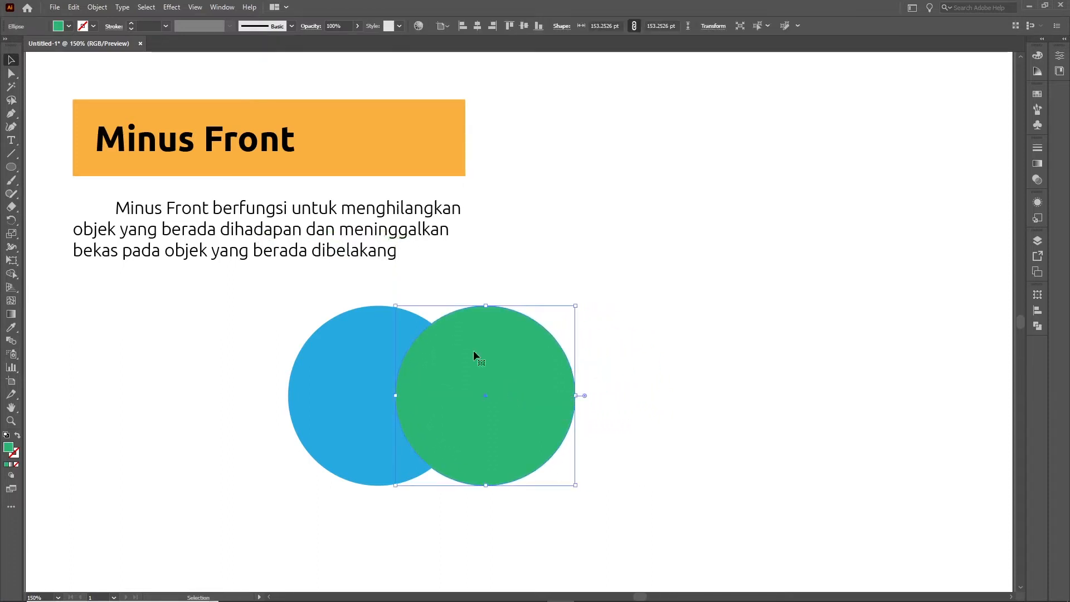
left_click(431, 280)
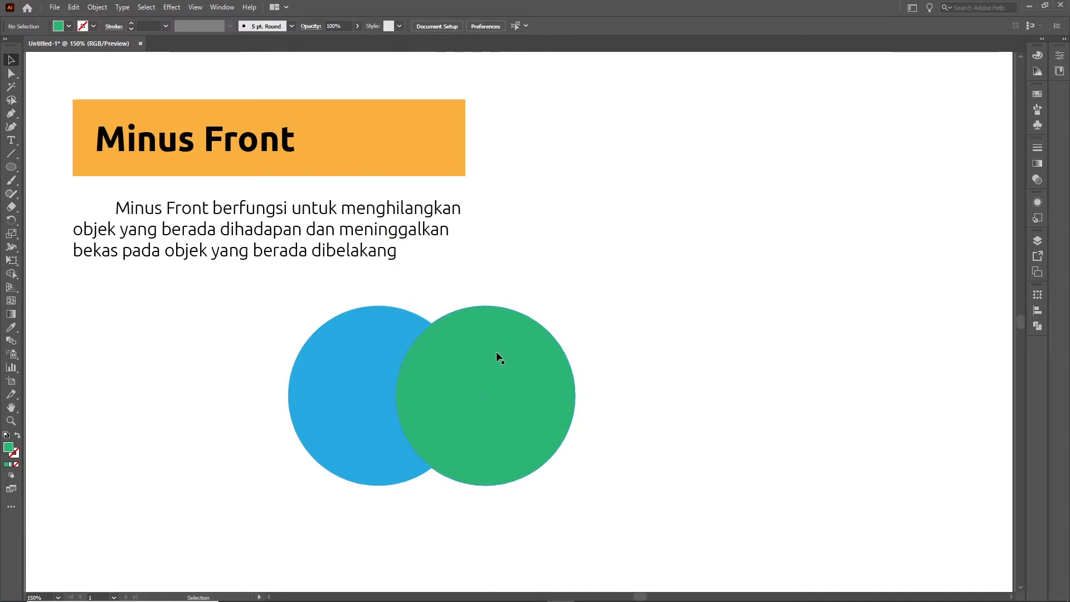
left_click_drag(391, 365, 390, 362)
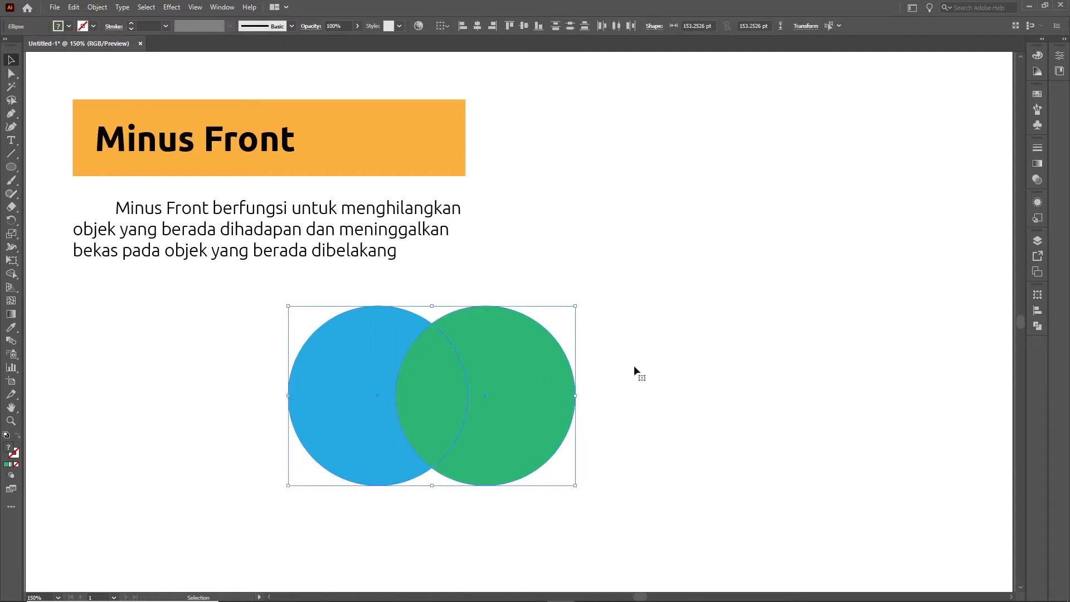
left_click(1037, 329)
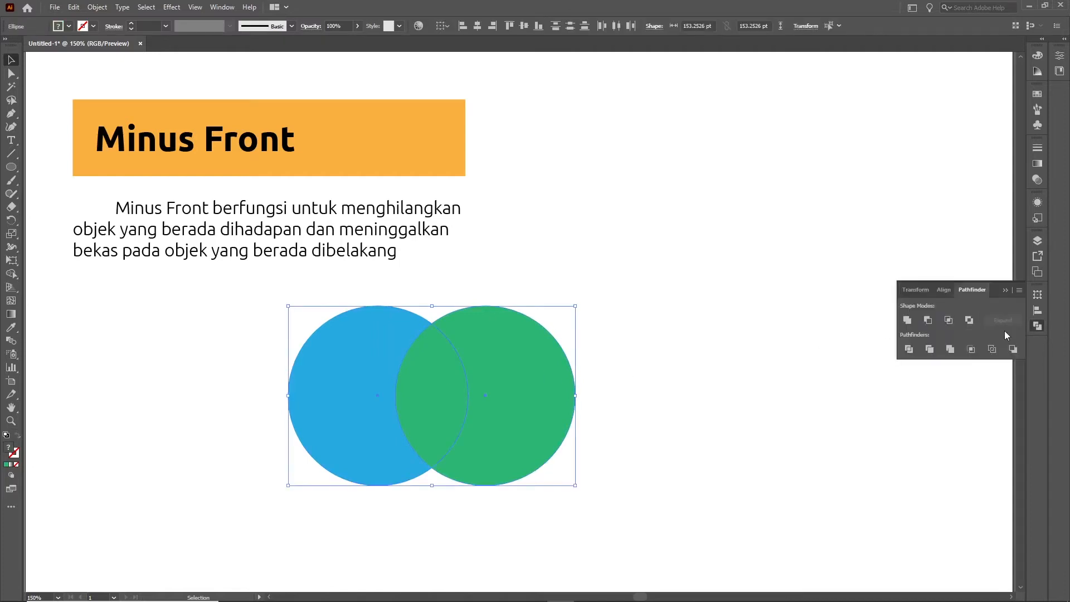
left_click(928, 320)
left_click(446, 343)
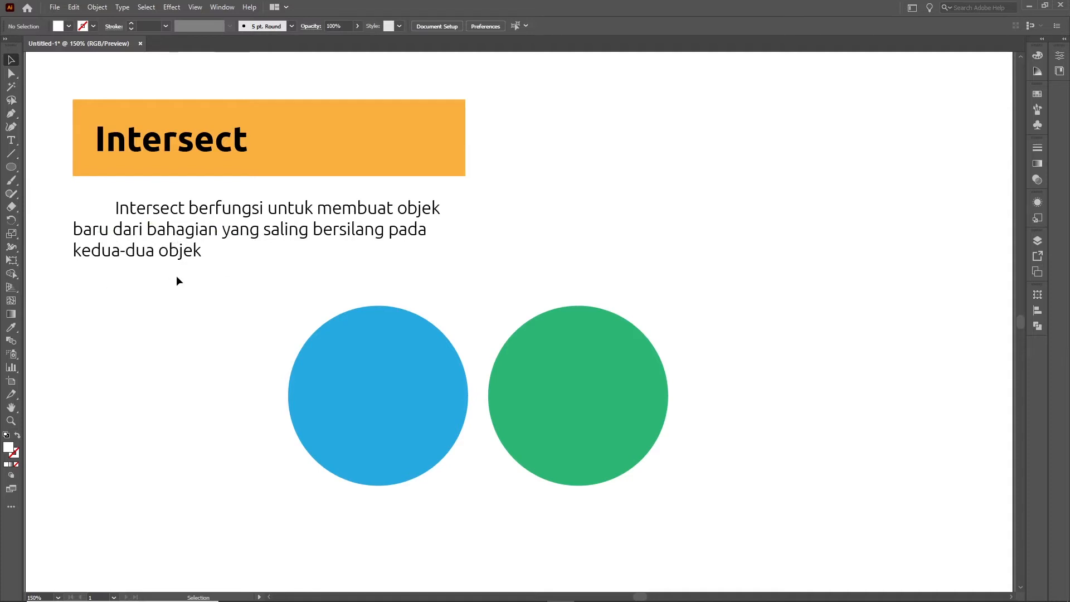
- Move the blue circle partly behind the green one, and reduce both circles to their shared area with Pathfinder Intersect
left_click_drag(383, 422, 480, 420)
left_click_drag(439, 286, 660, 370)
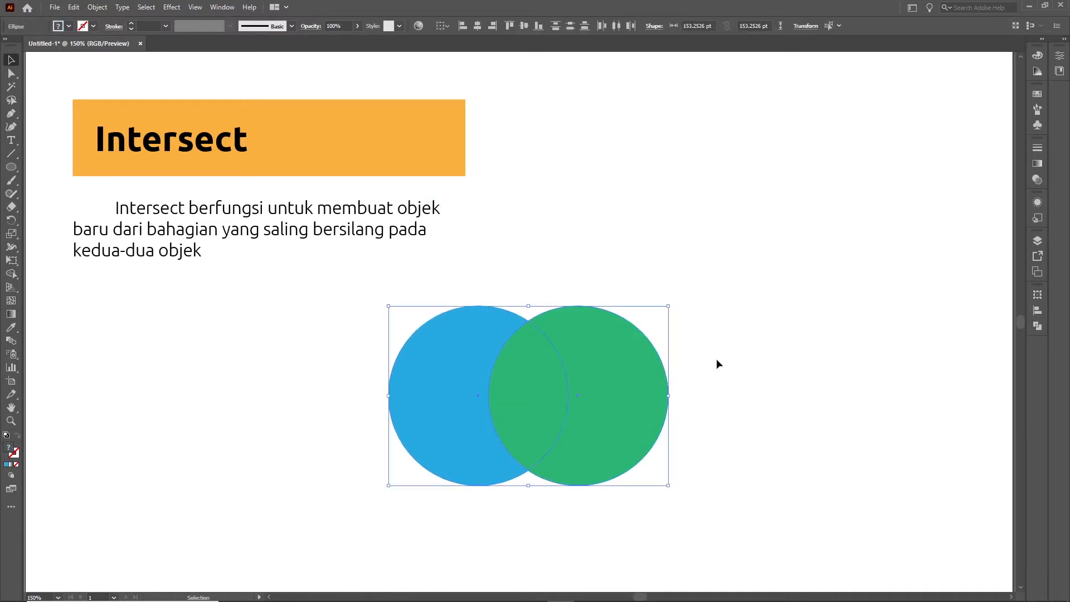
left_click(1038, 326)
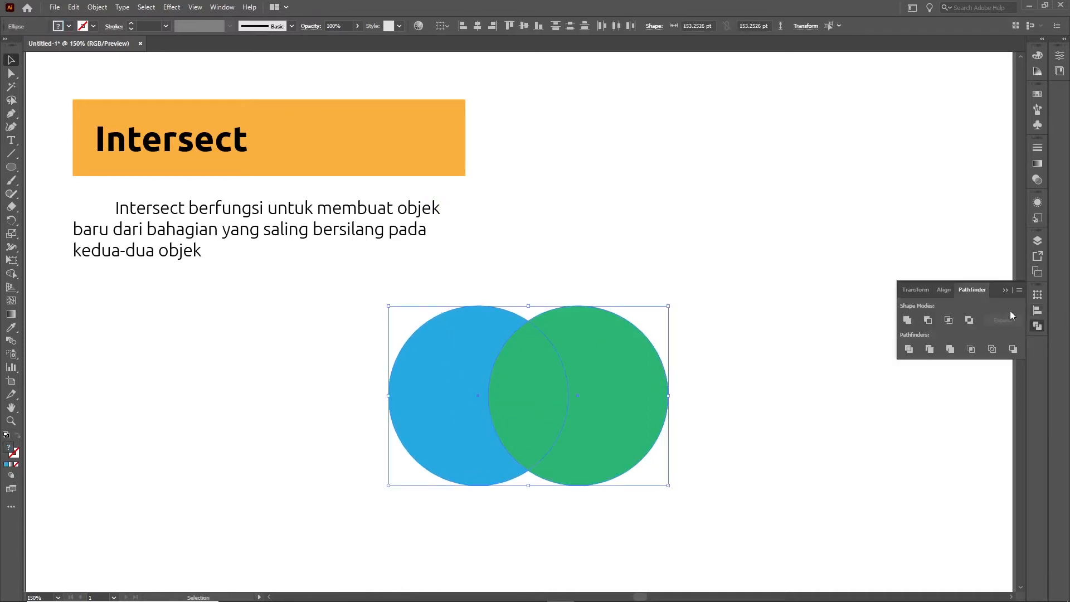
left_click(948, 323)
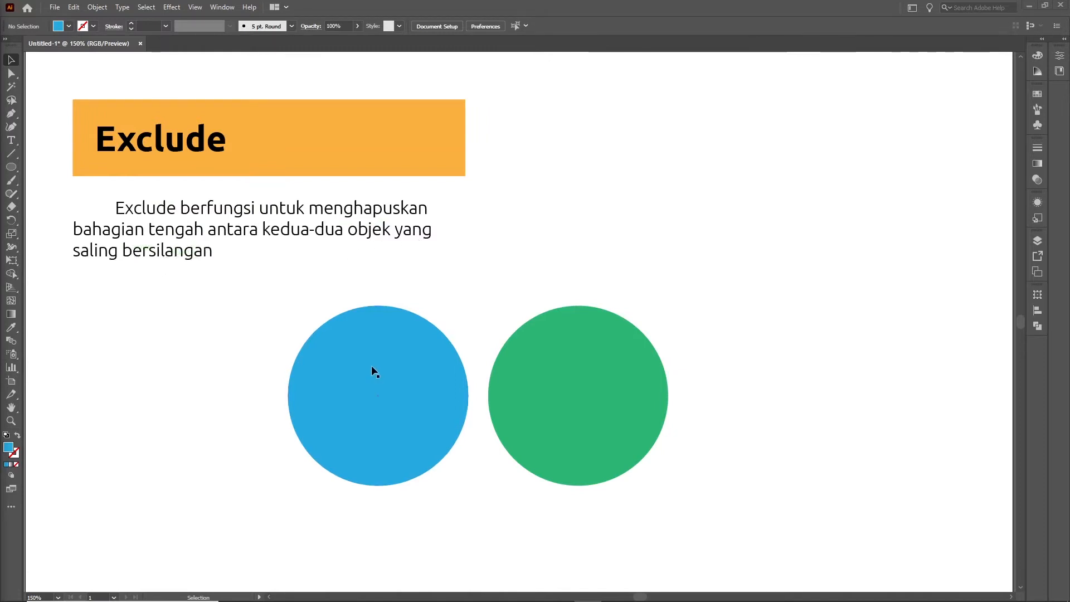
- Move the blue circle about 87 pt toward the green one so they overlap, and apply Pathfinder Exclude to both
left_click_drag(377, 423, 478, 416)
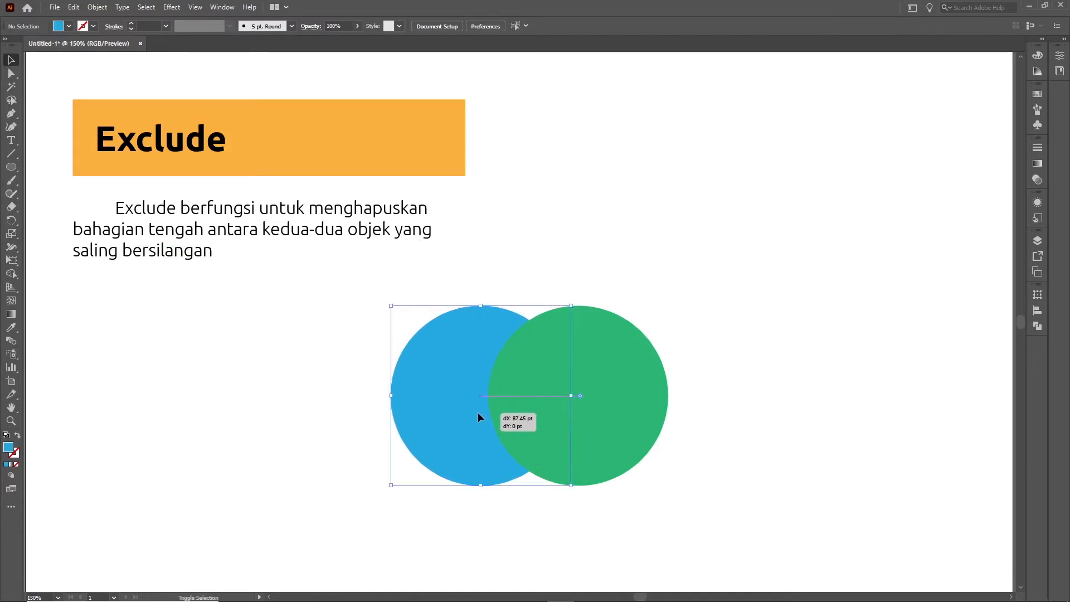
left_click(565, 348, "shift")
left_click(1038, 327)
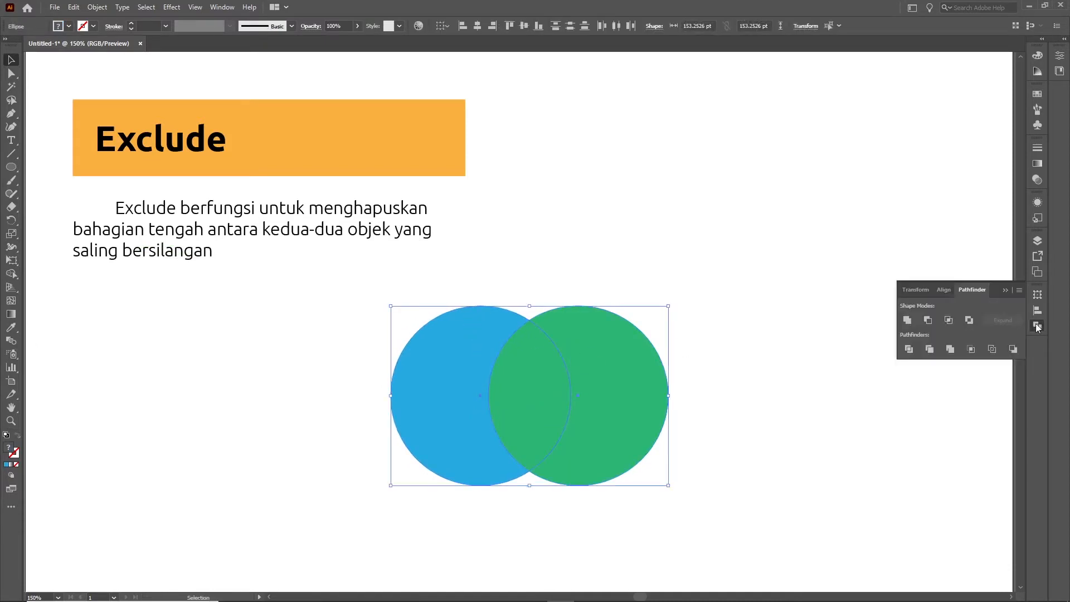
left_click(971, 323)
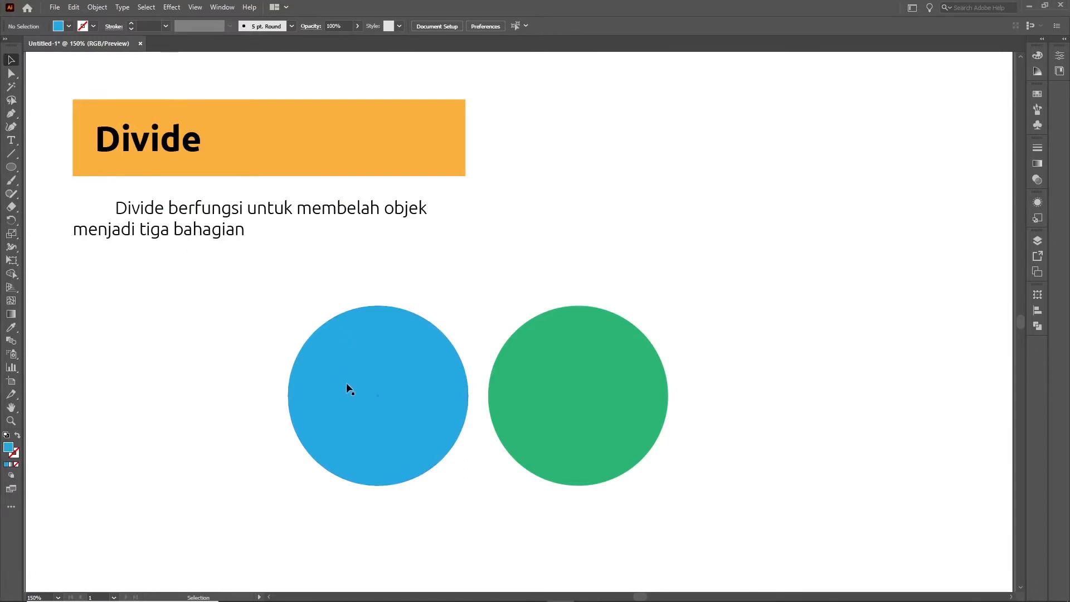
- Move the blue circle partly behind the green one, and split the overlapping circles with Pathfinder Divide
left_click_drag(346, 384, 446, 387)
left_click(461, 269)
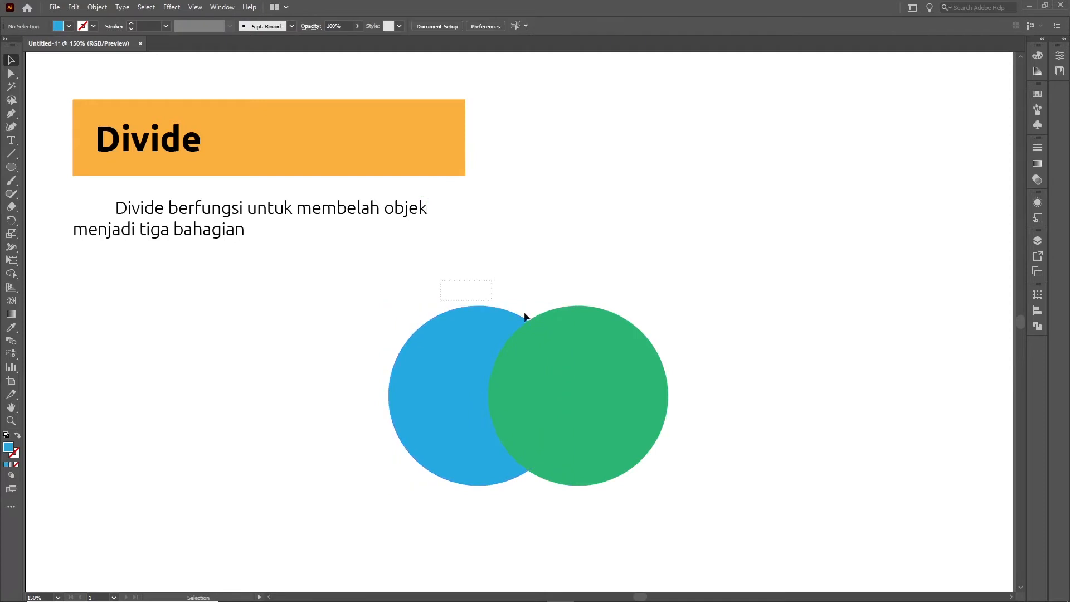
left_click_drag(525, 316, 606, 344)
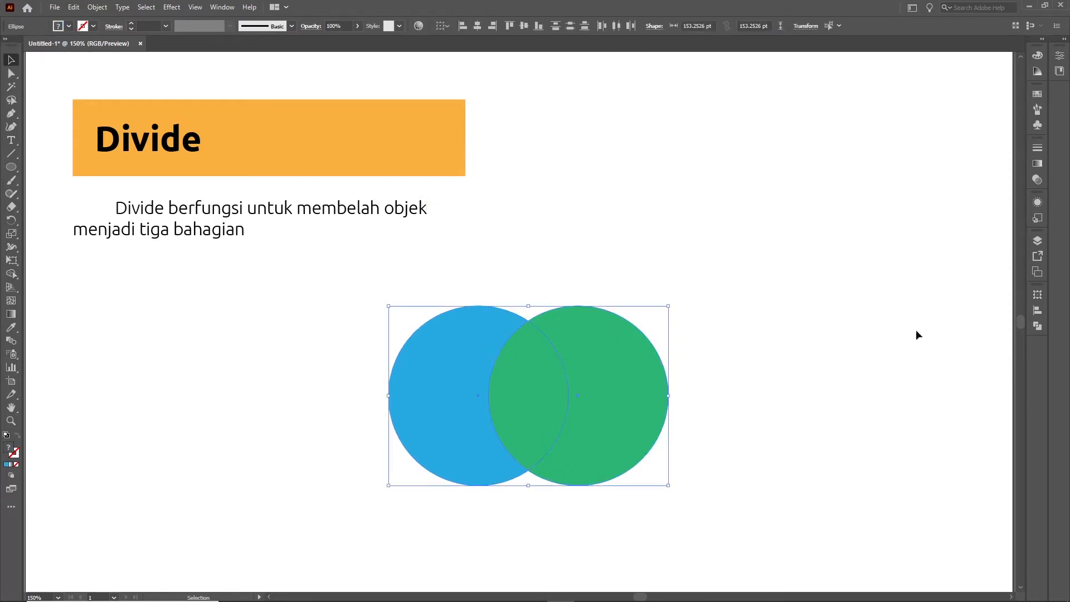
left_click(1038, 326)
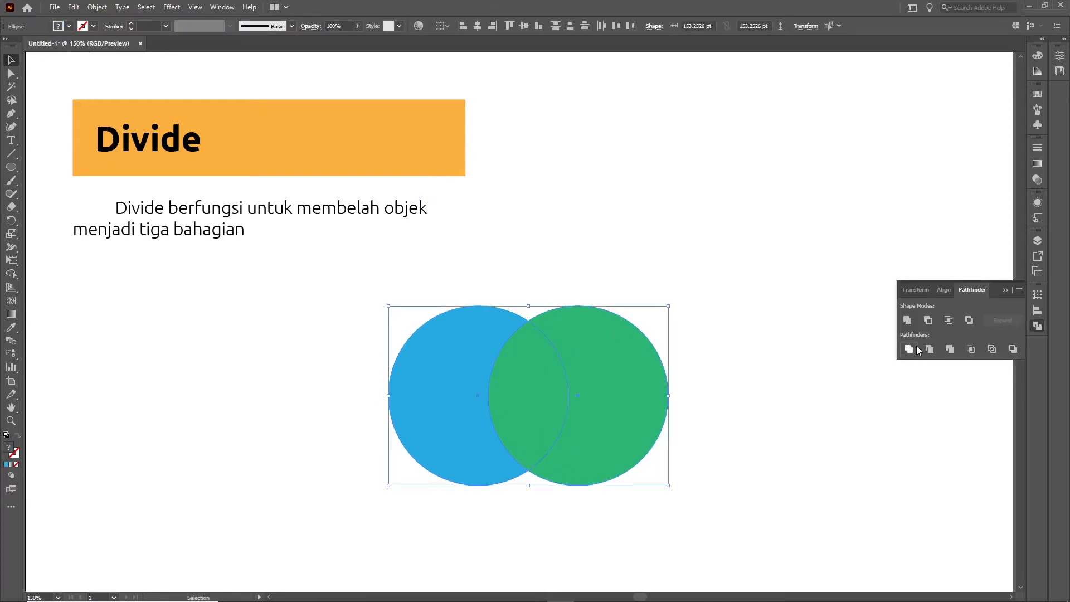
left_click(917, 347)
- Ungroup the divided circles and move the green and blue crescents outward, away from the middle lens piece
right_click(544, 362)
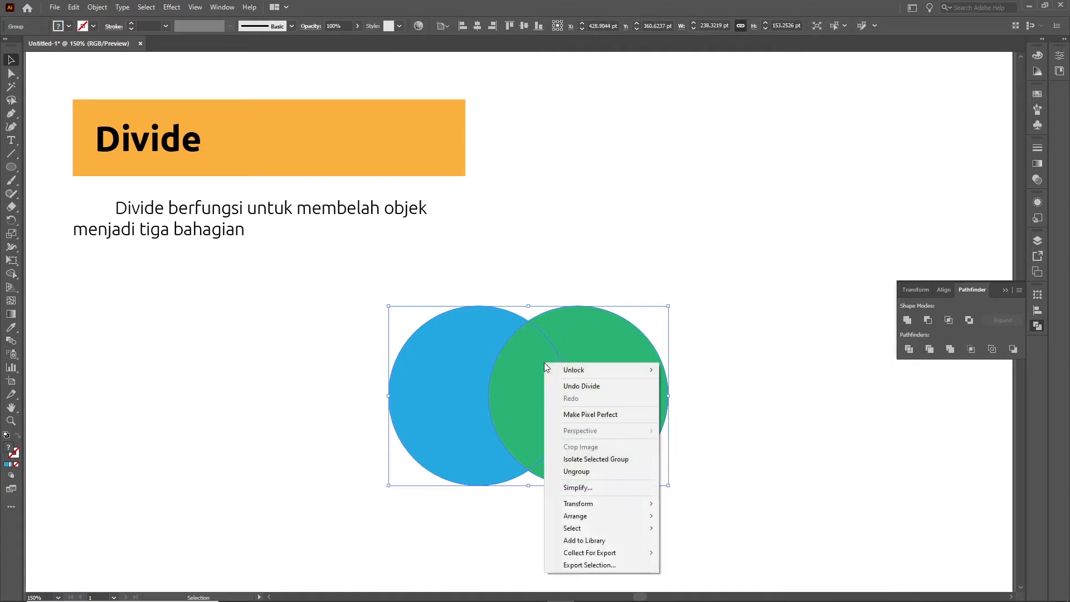
left_click(604, 473)
left_click_drag(604, 470, 617, 375)
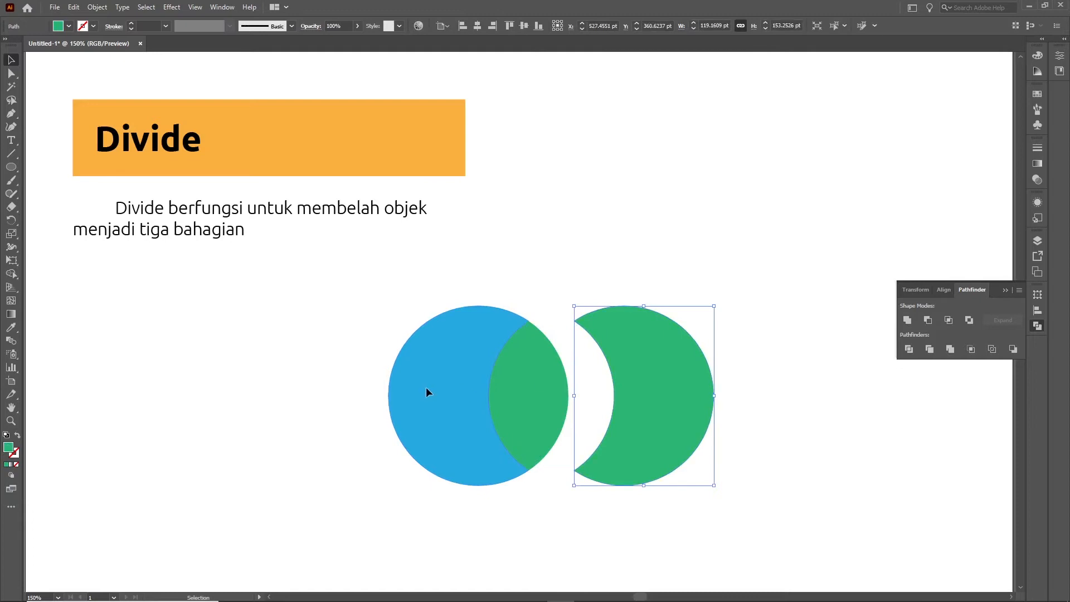
left_click_drag(426, 393, 375, 392)
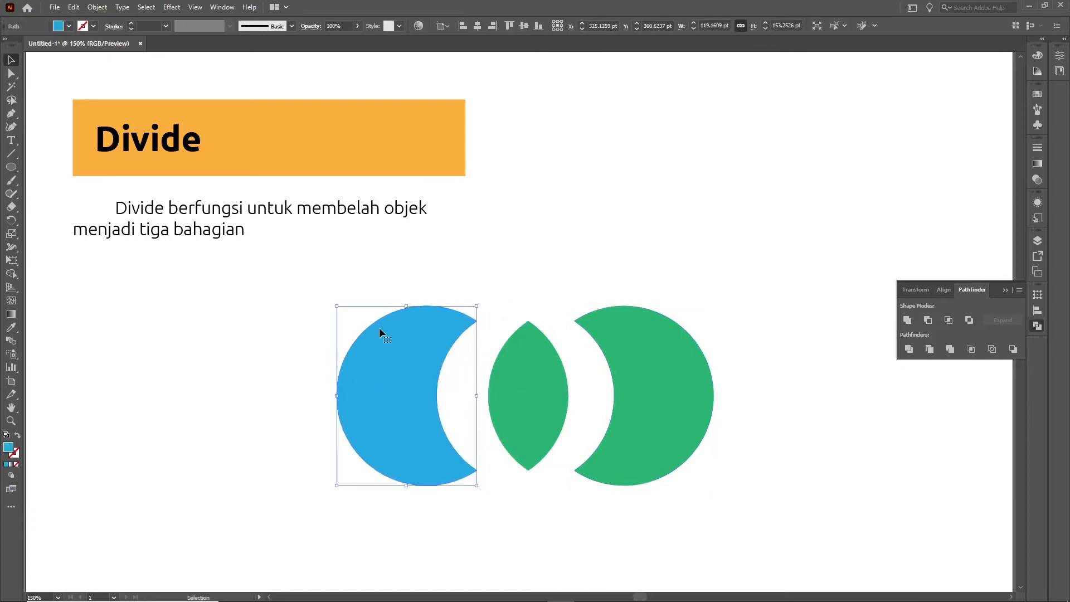
left_click(388, 264)
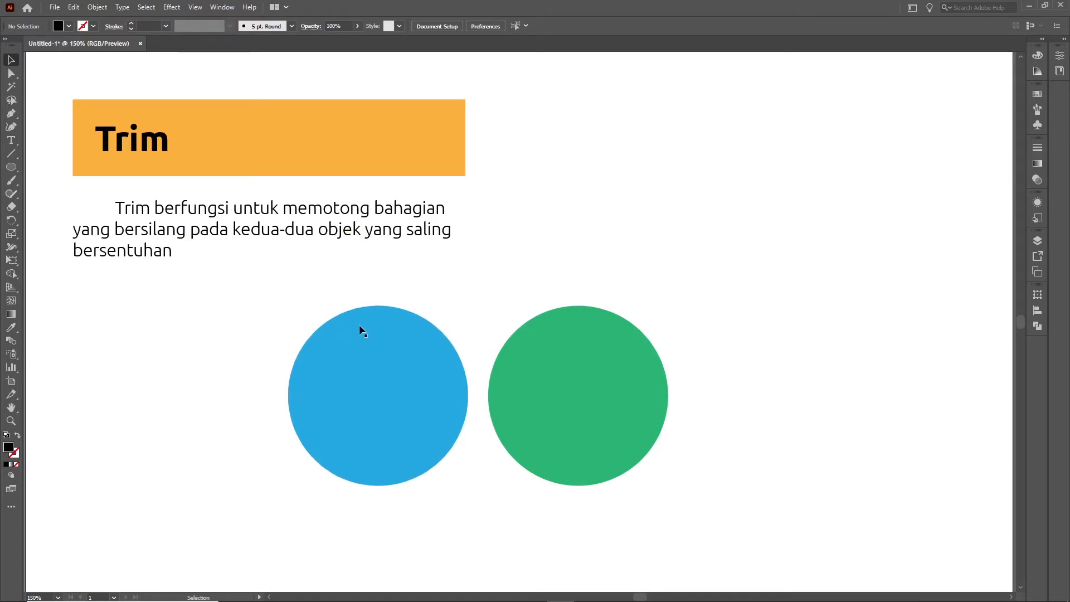
- Move the blue circle partly behind the green one, and apply Pathfinder Trim to both circles
left_click_drag(363, 329, 466, 355)
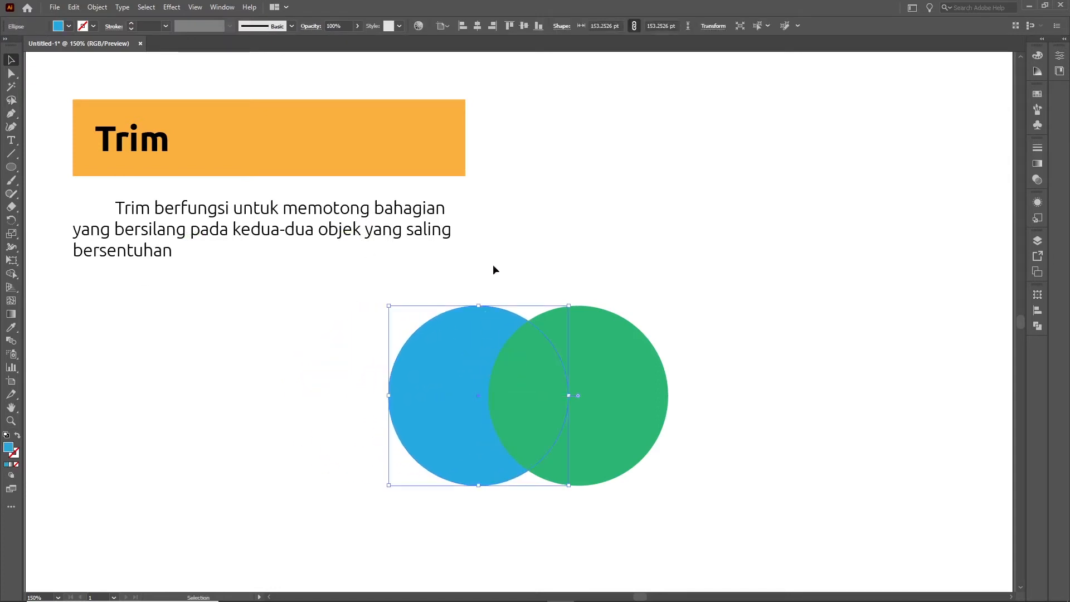
left_click_drag(493, 264, 580, 344)
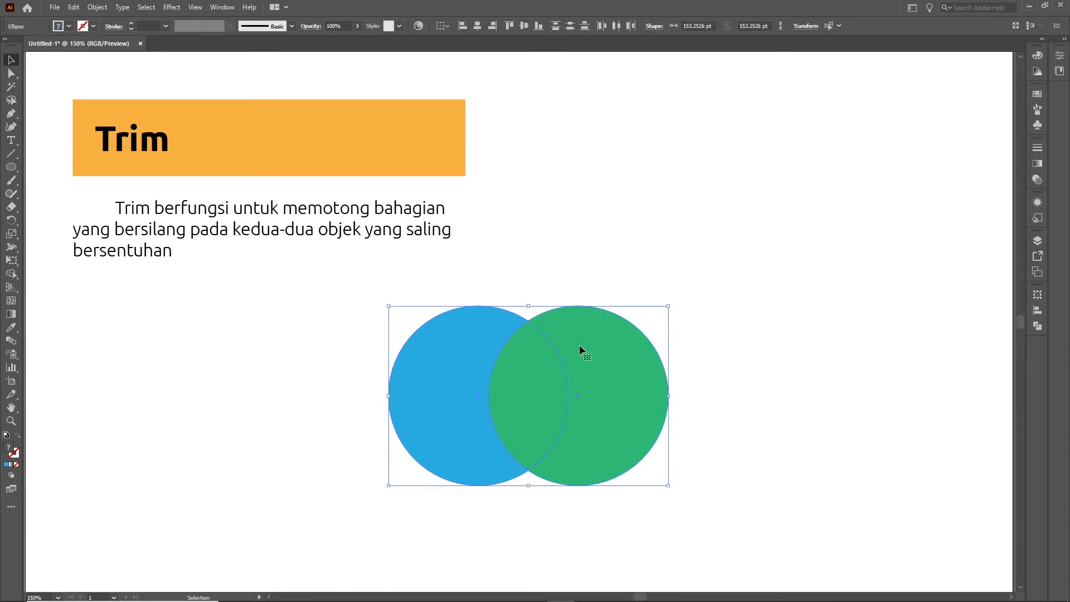
left_click(1037, 326)
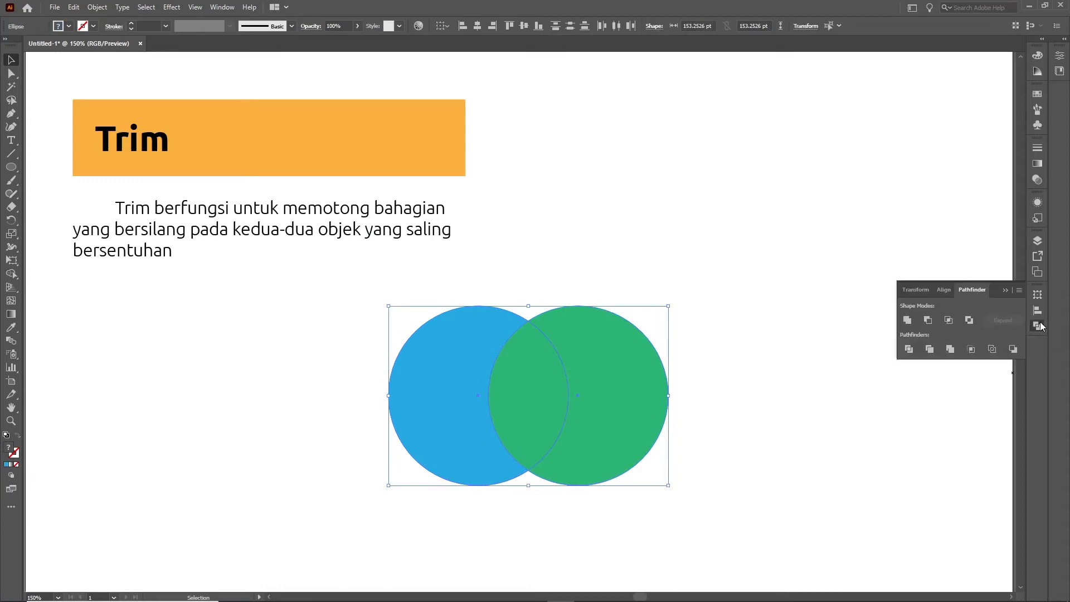
left_click(929, 350)
- Ungroup the trimmed circles and move the blue crescent away from the green circle
right_click(540, 382)
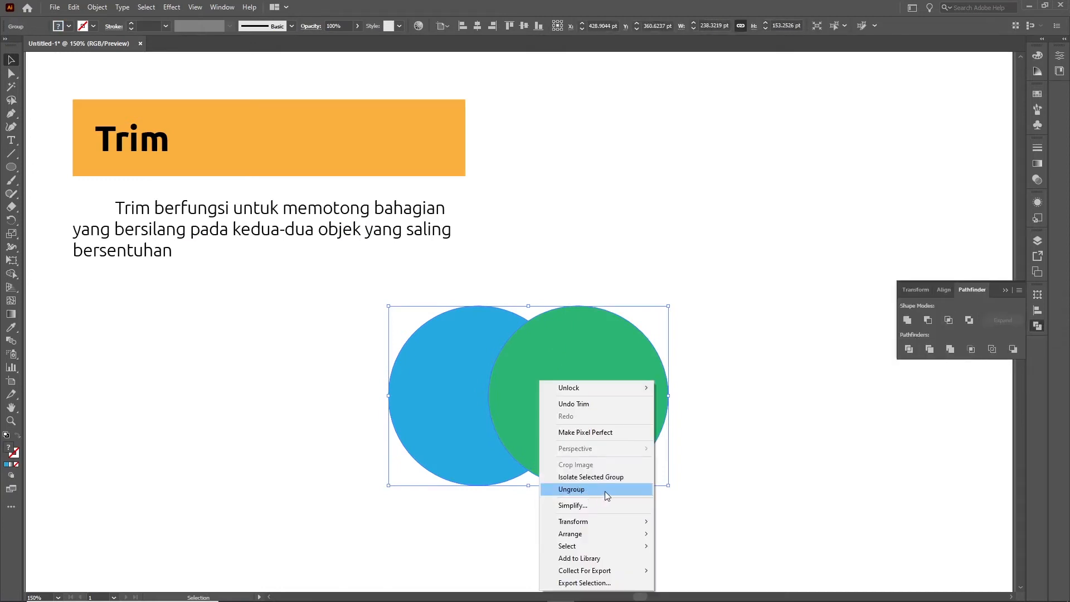
left_click(604, 491)
left_click_drag(450, 372, 372, 378)
left_click(470, 285)
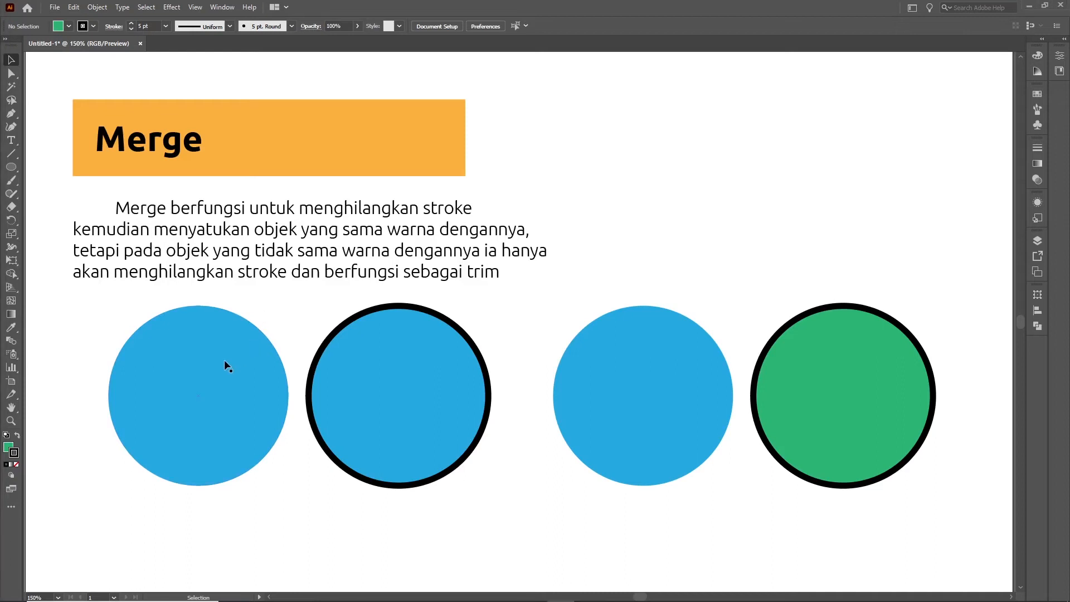
- Examine the fill and stroke of each of the four circles in the Merge example
left_click(239, 371)
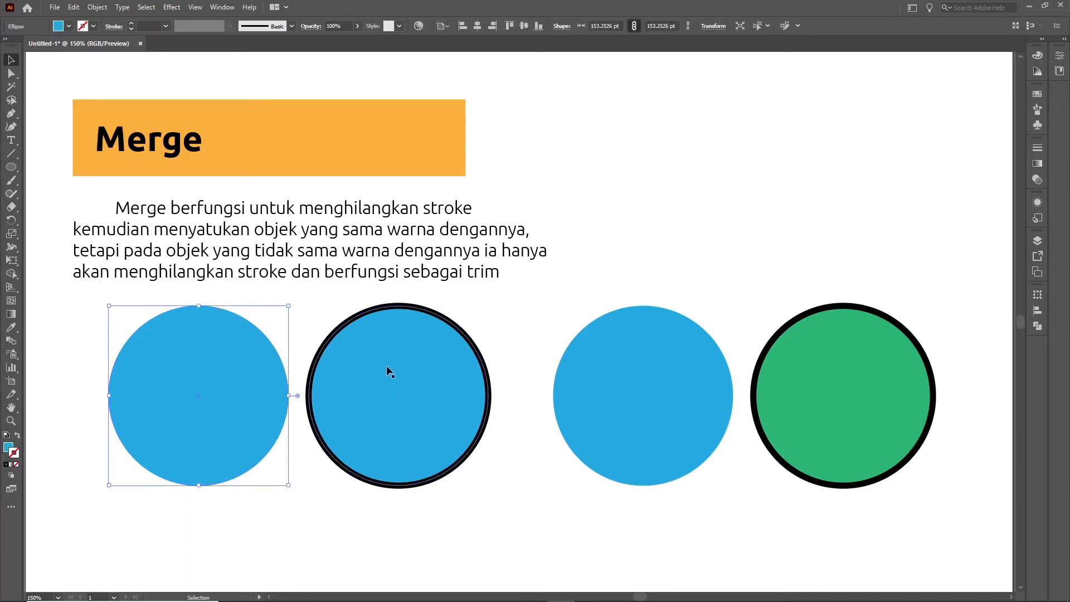
left_click(386, 367)
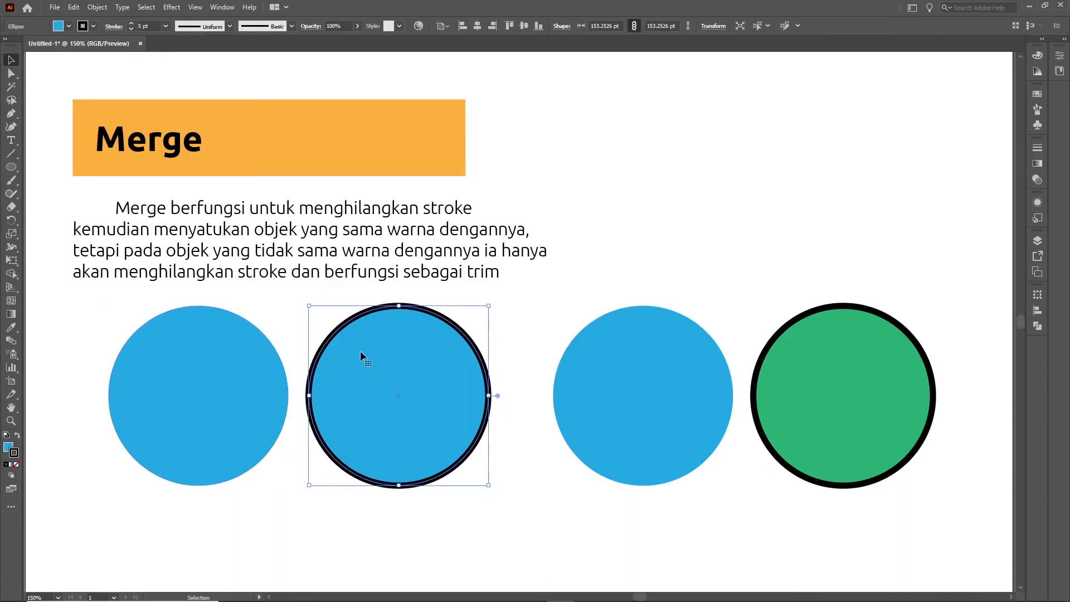
left_click(698, 304)
left_click(683, 346)
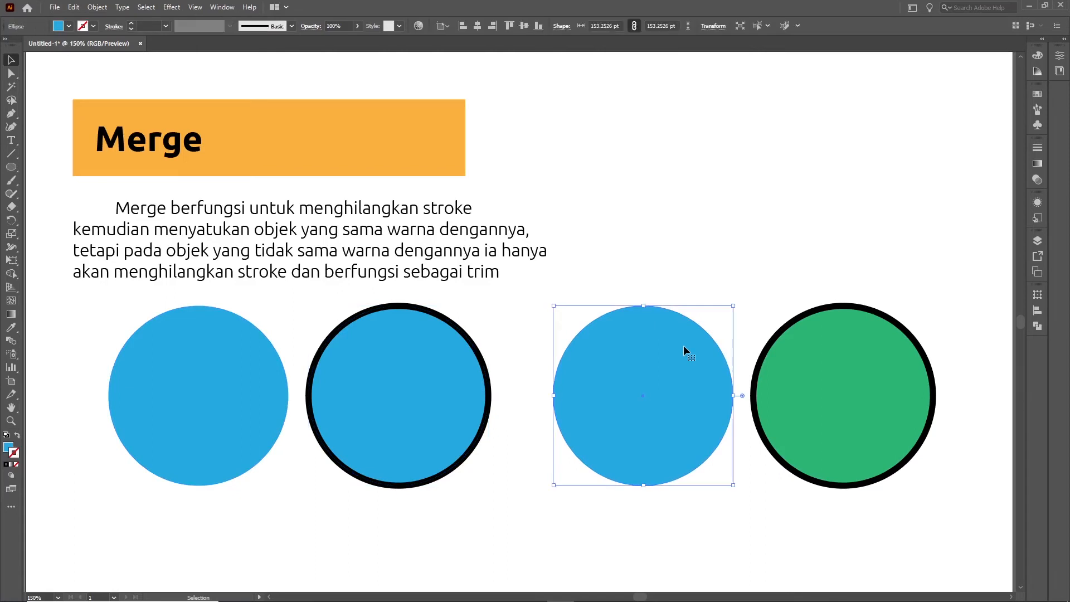
left_click(825, 362)
left_click(790, 282)
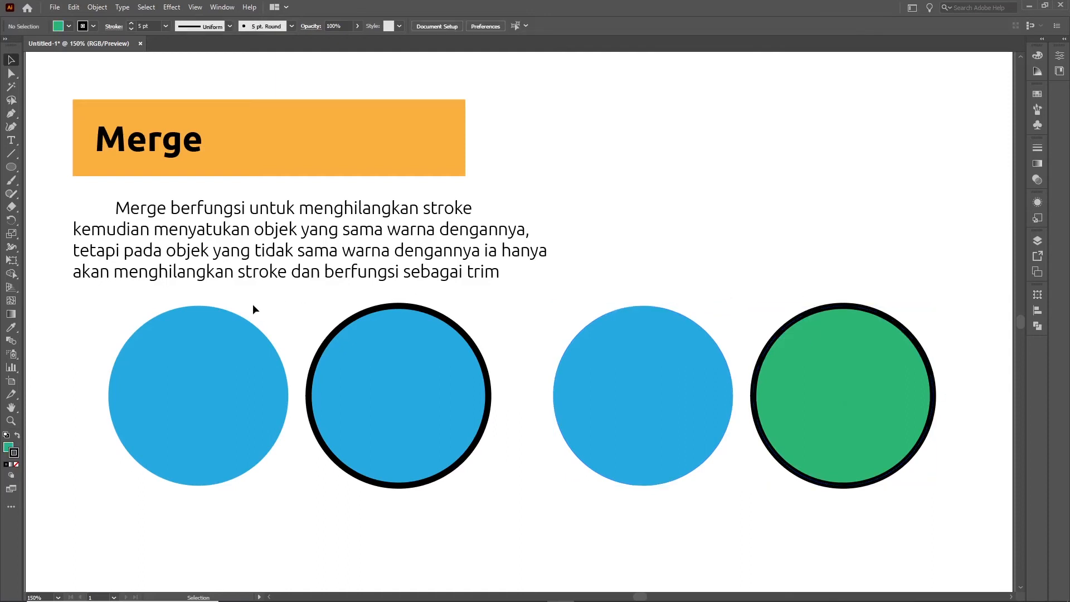
- Move the plain blue circle to overlap the black-stroked blue circle halfway, and apply Pathfinder Merge to both
left_click_drag(191, 435, 299, 433)
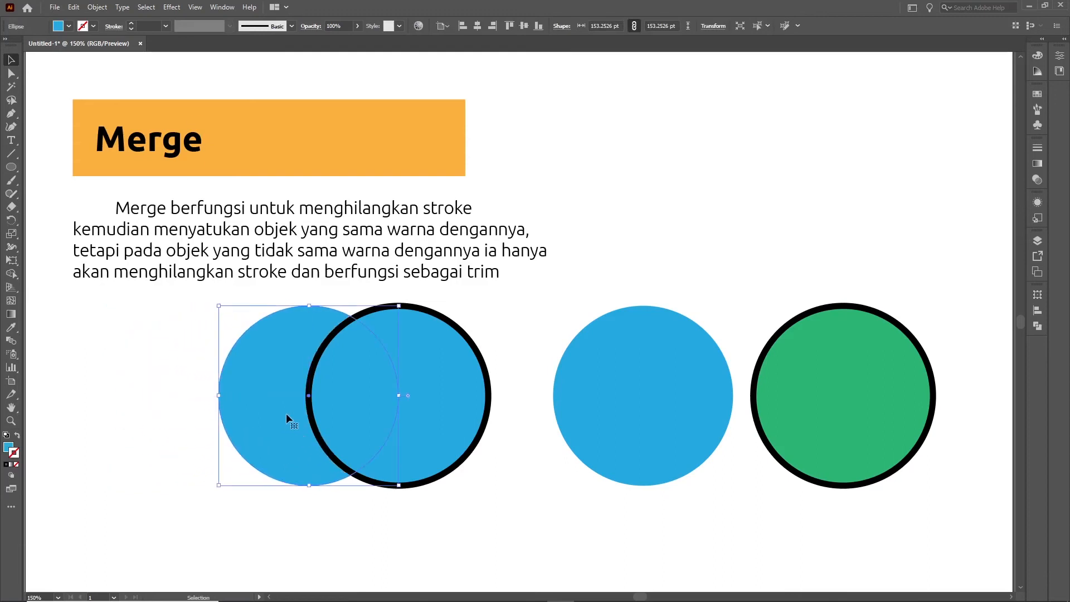
left_click(470, 383, "shift")
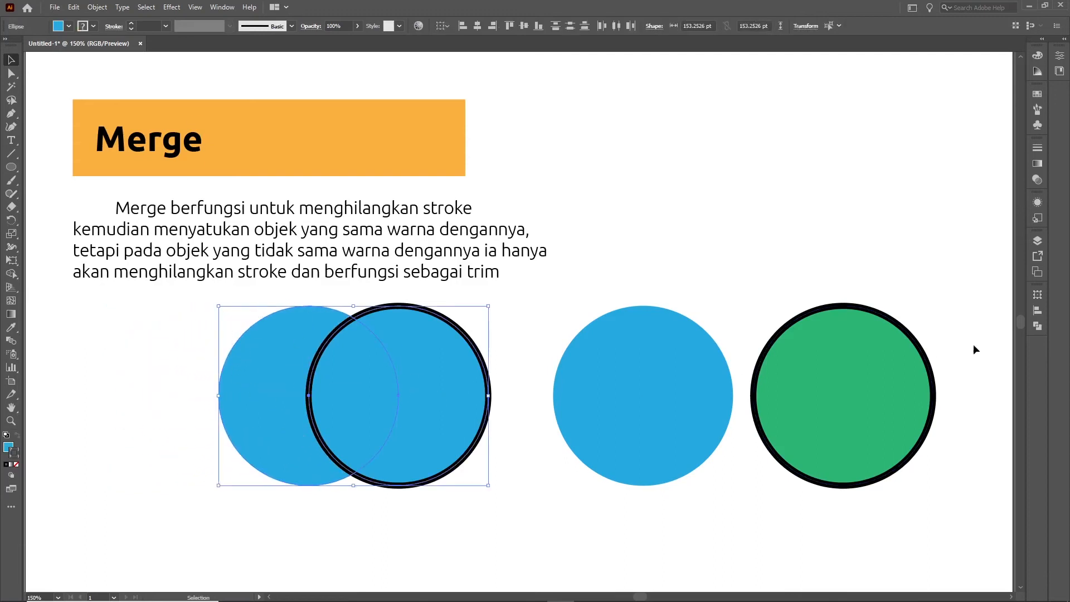
left_click(1039, 326)
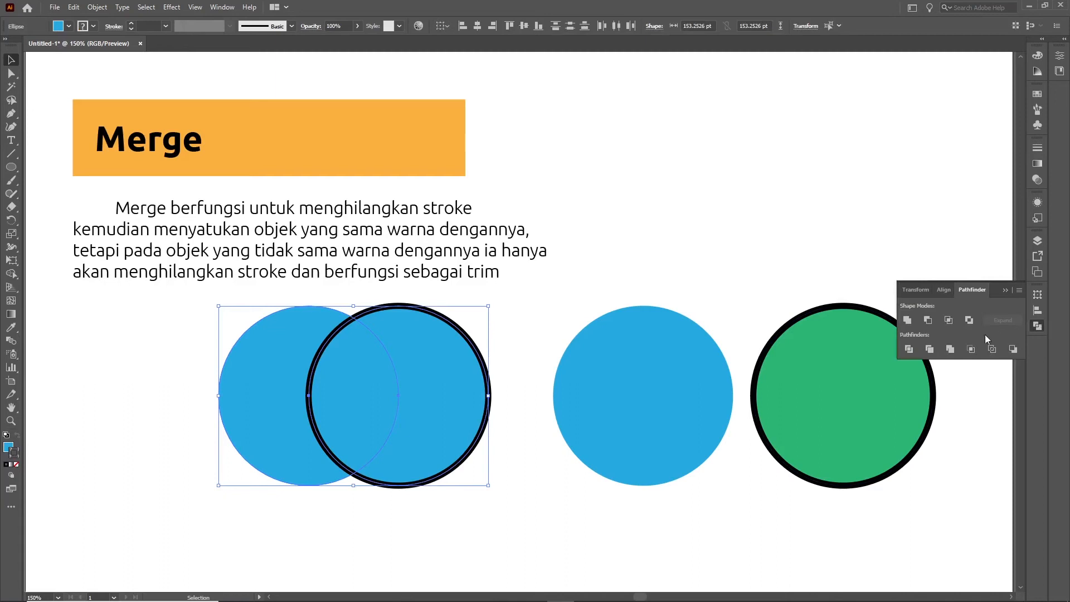
left_click(950, 349)
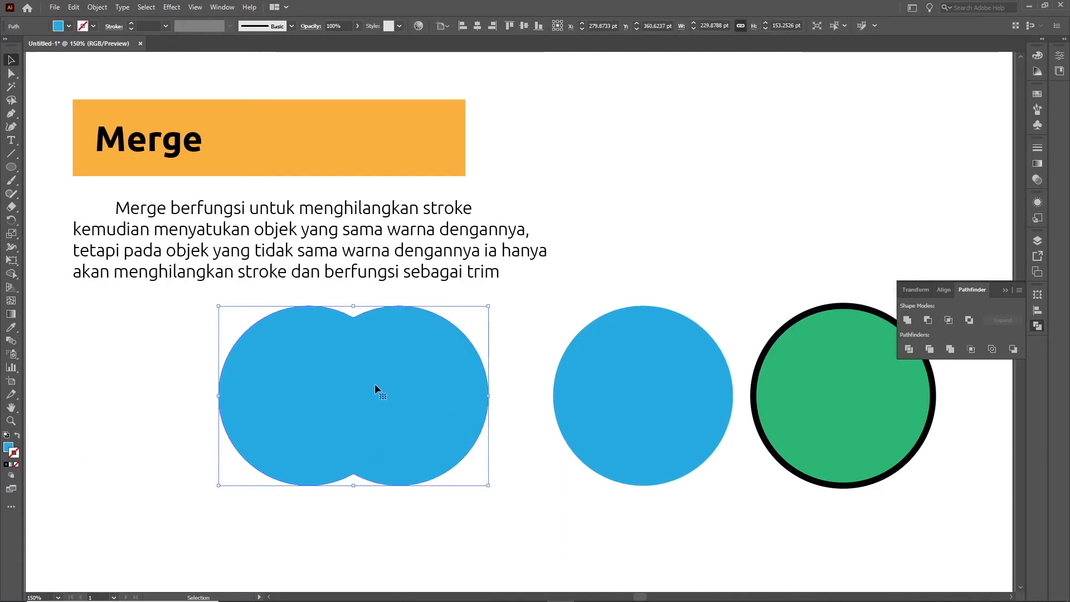
left_click(172, 348)
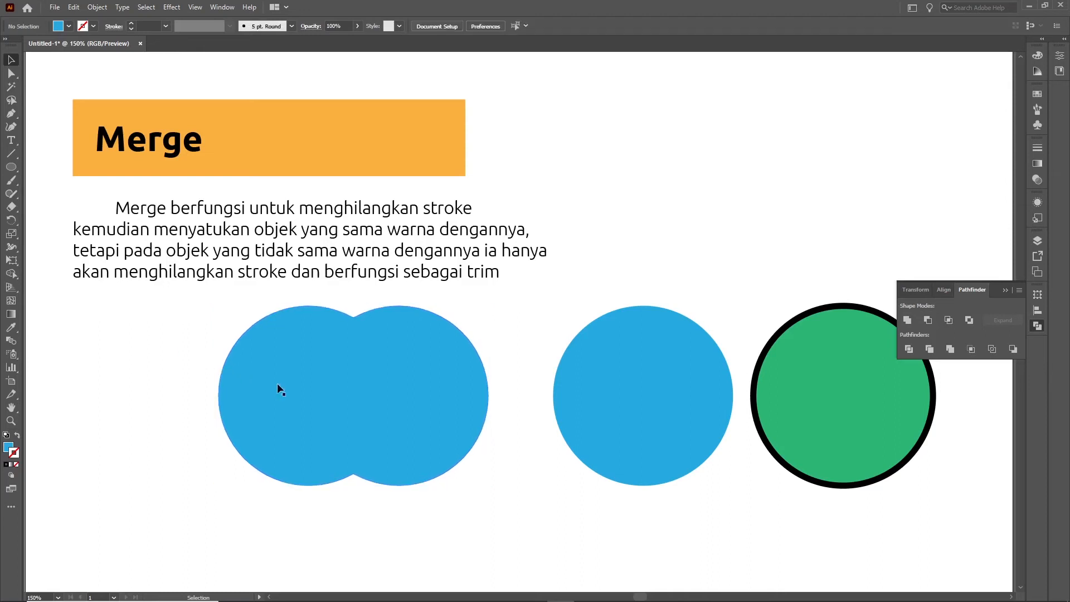
left_click(310, 382)
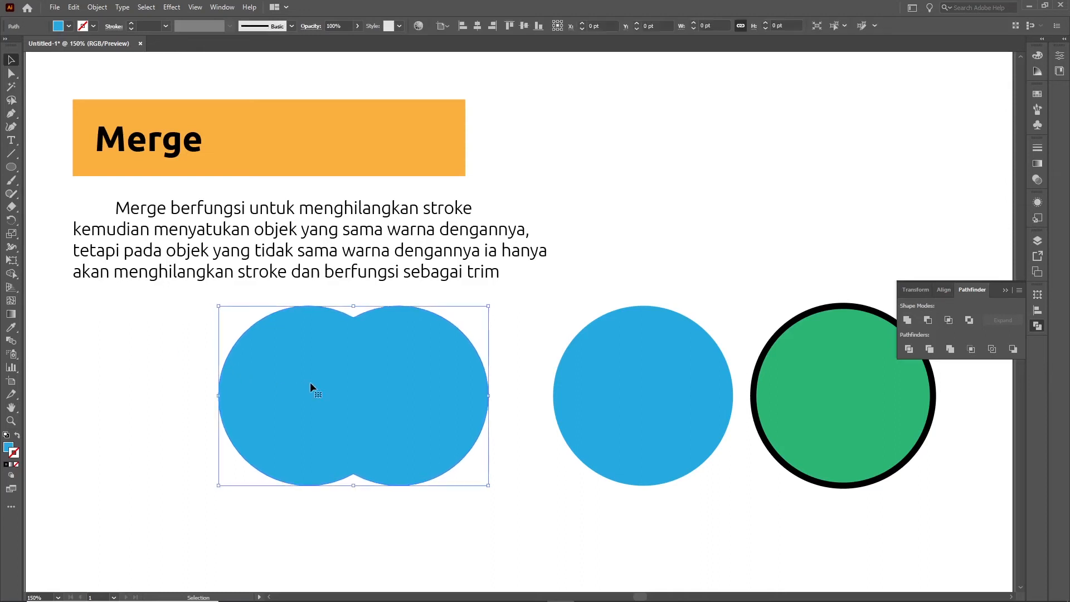
left_click(510, 350)
left_click(838, 282)
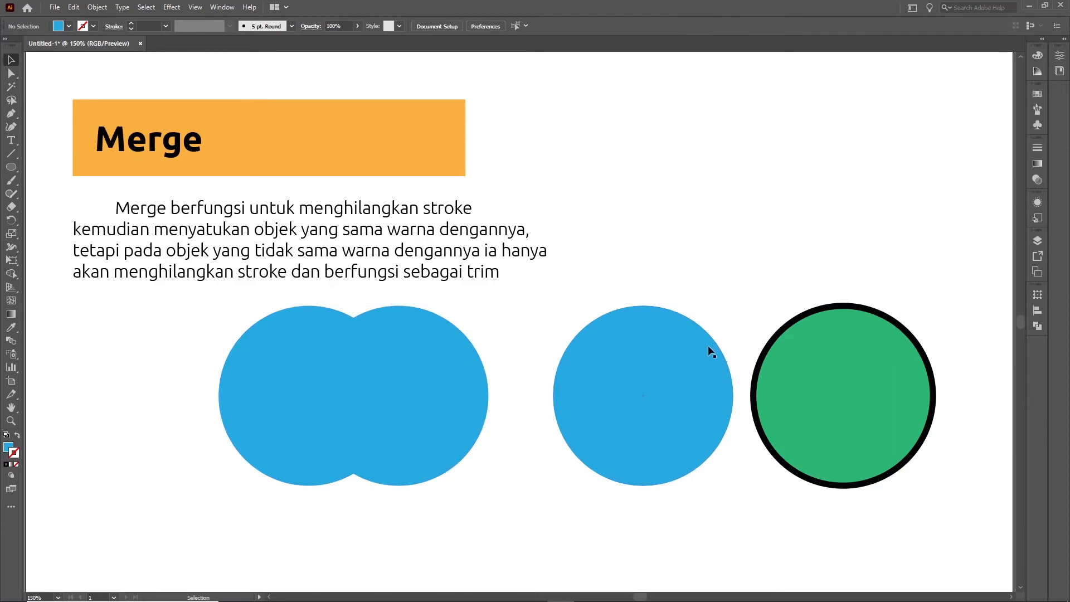
- Move the other blue circle partly behind the black-stroked green circle, and apply Pathfinder Merge to the two
left_click_drag(689, 385, 797, 373)
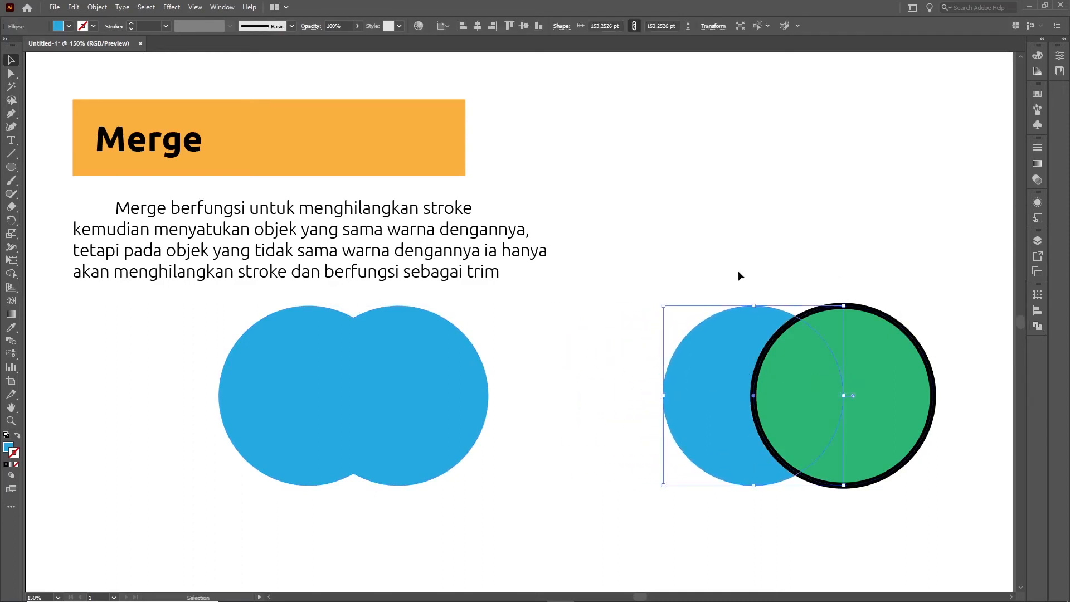
left_click_drag(728, 257, 844, 363)
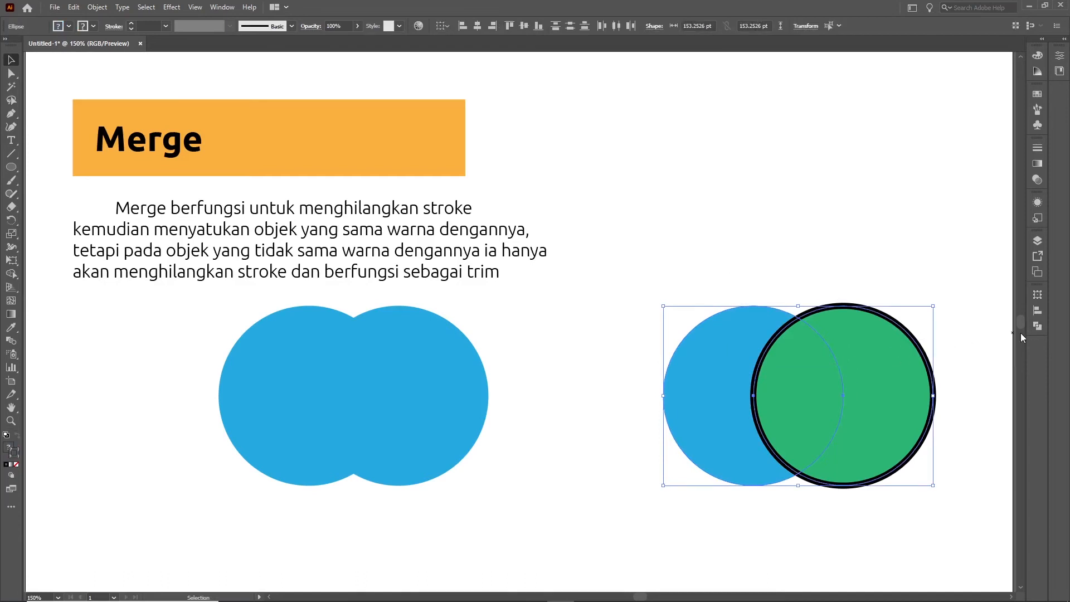
left_click(1034, 325)
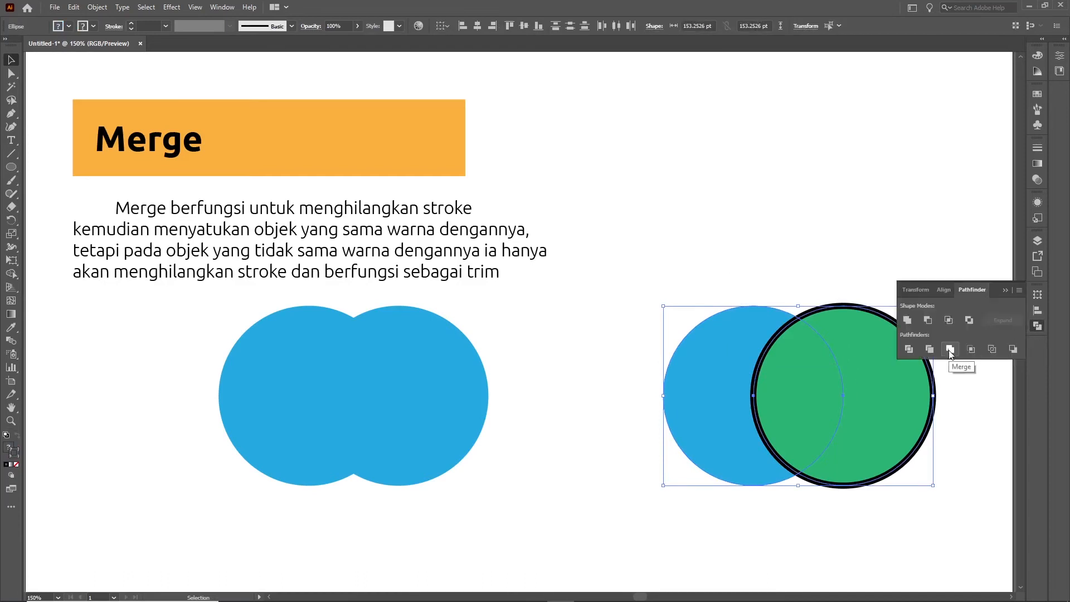
left_click(950, 349)
- Ungroup the merged blue and green shapes and move the blue crescent slightly away from the green circle
right_click(792, 349)
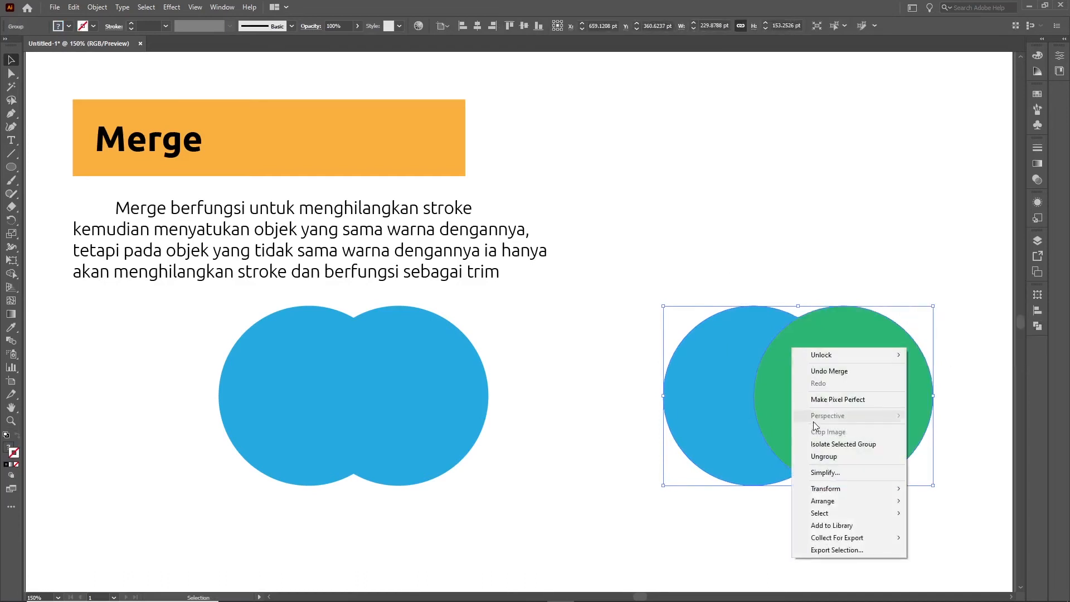
left_click(836, 456)
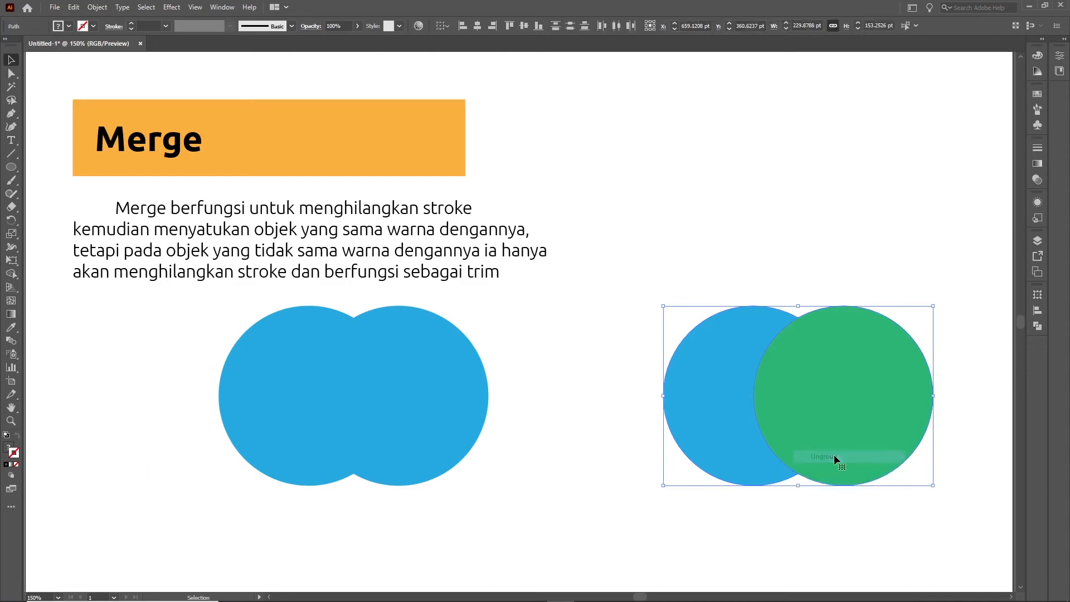
left_click(813, 484)
left_click_drag(722, 432, 701, 427)
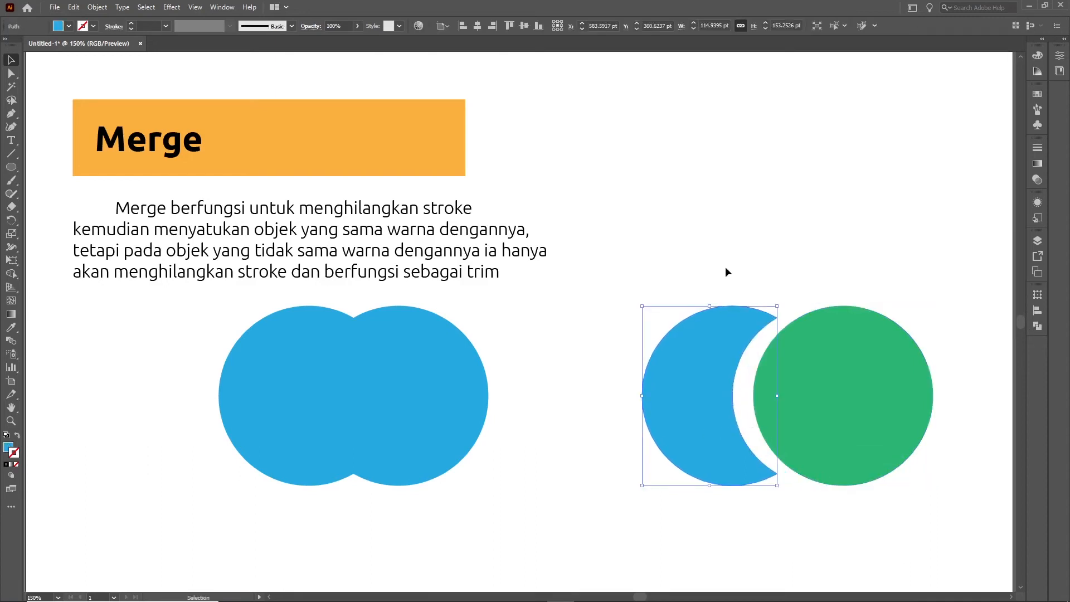
left_click(858, 273)
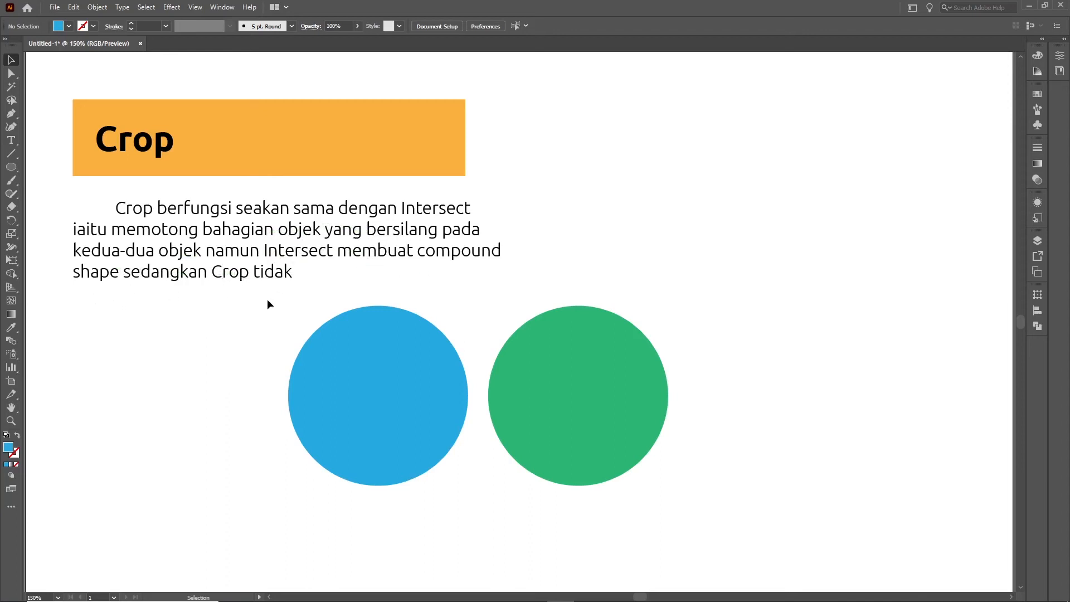
- Move the blue circle partly behind the green one in the Crop example, and apply Pathfinder Crop to both circles
left_click_drag(346, 346, 456, 346)
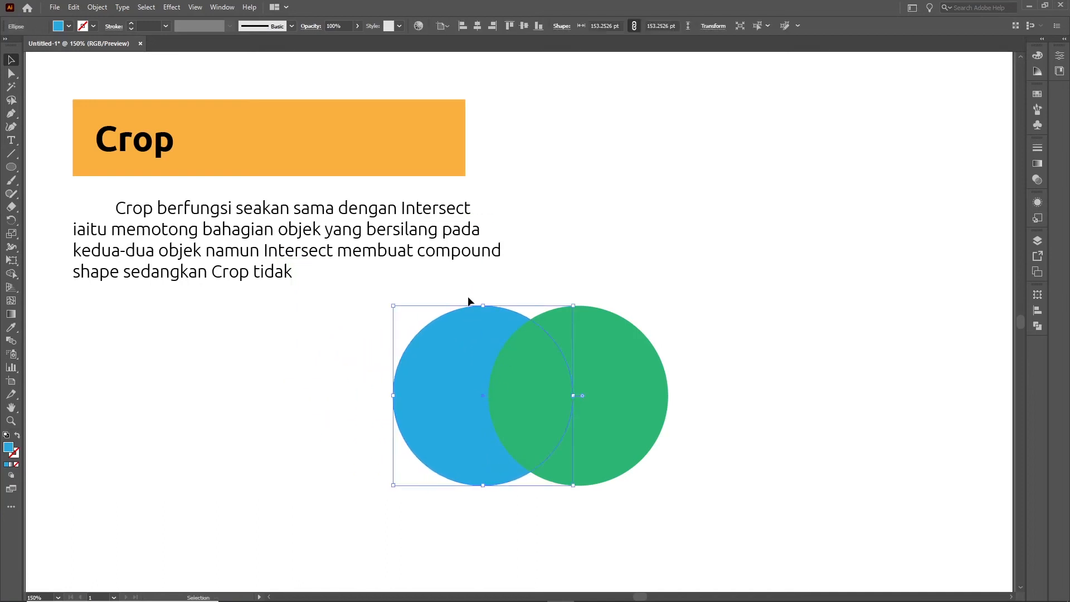
left_click_drag(466, 294, 561, 325)
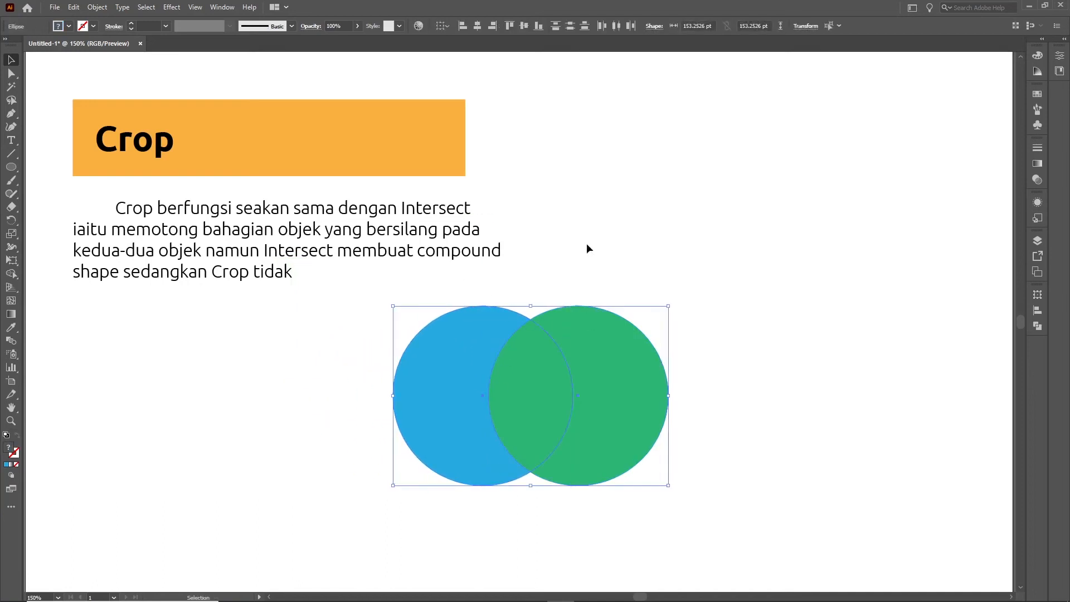
left_click(1037, 326)
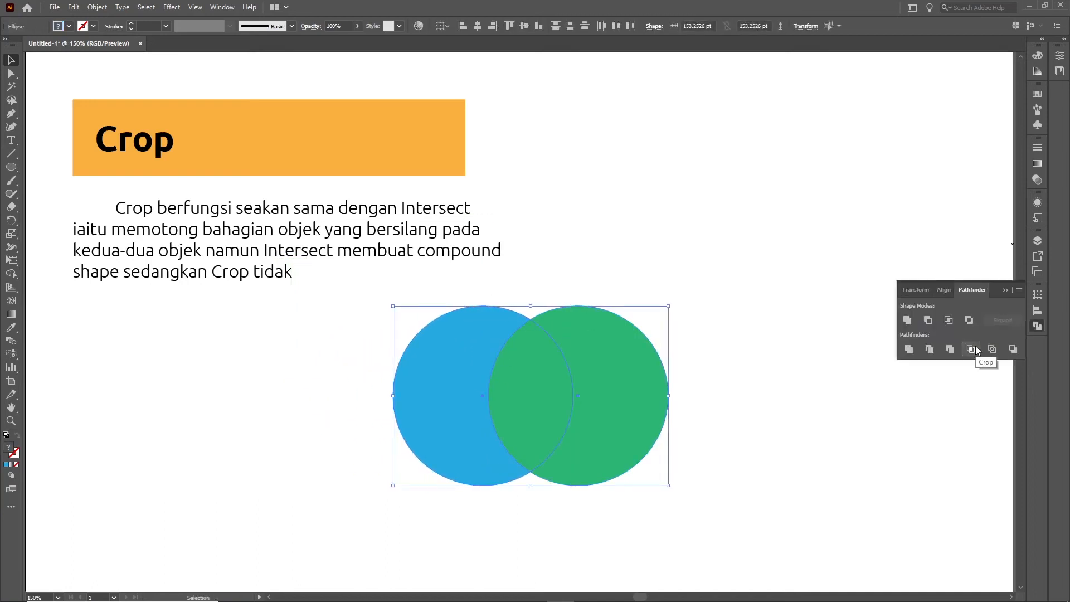
left_click(976, 349)
left_click(703, 305)
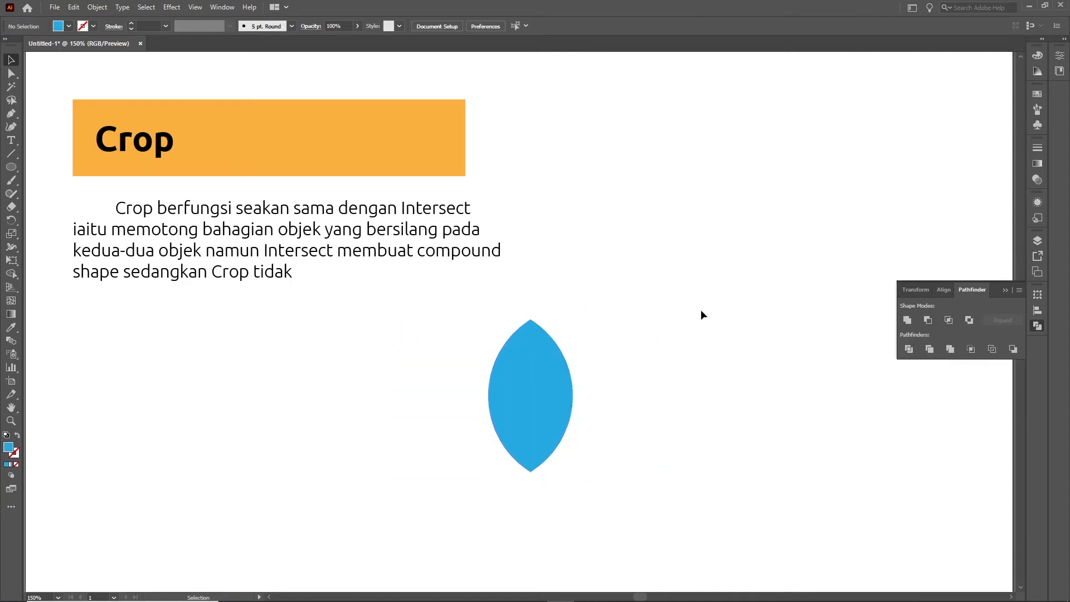
left_click(544, 378)
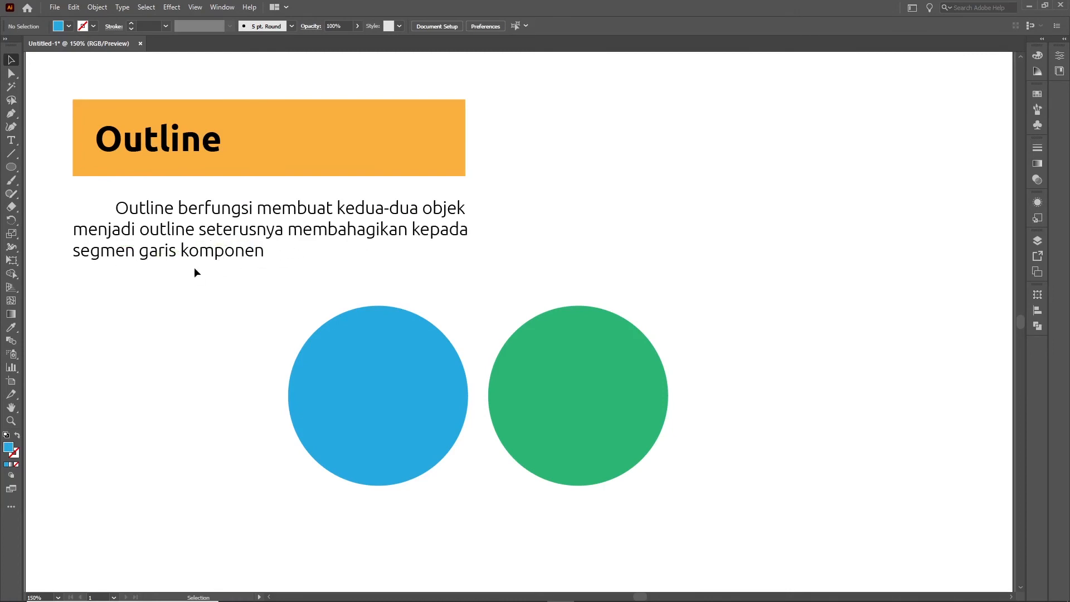
- Move the blue circle partly behind the green one in the Outline example, and apply Pathfinder Outline to both circles
left_click_drag(374, 351, 476, 352)
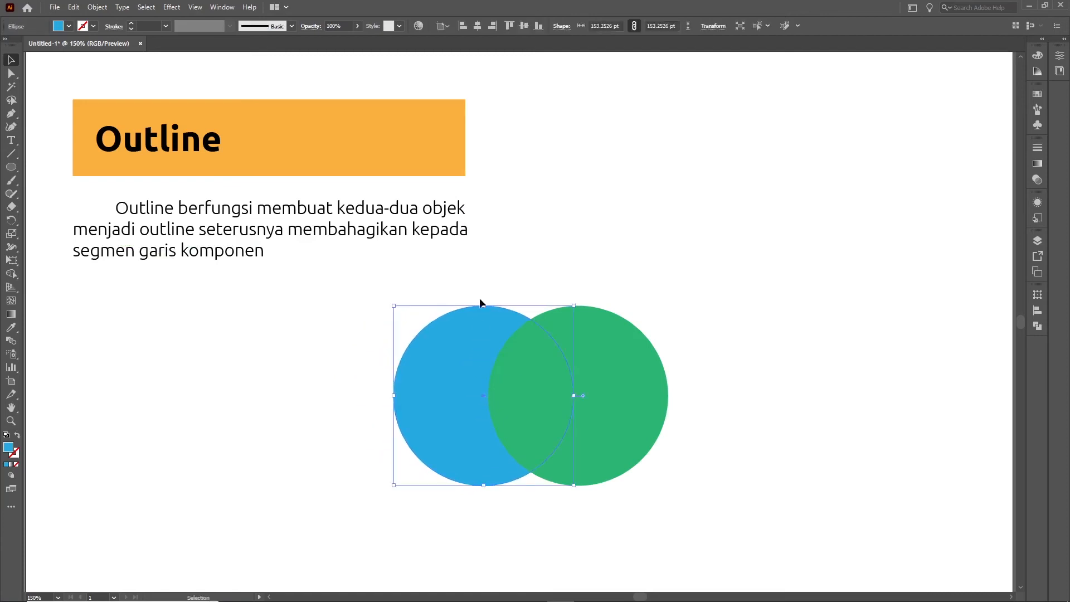
left_click_drag(471, 294, 550, 322)
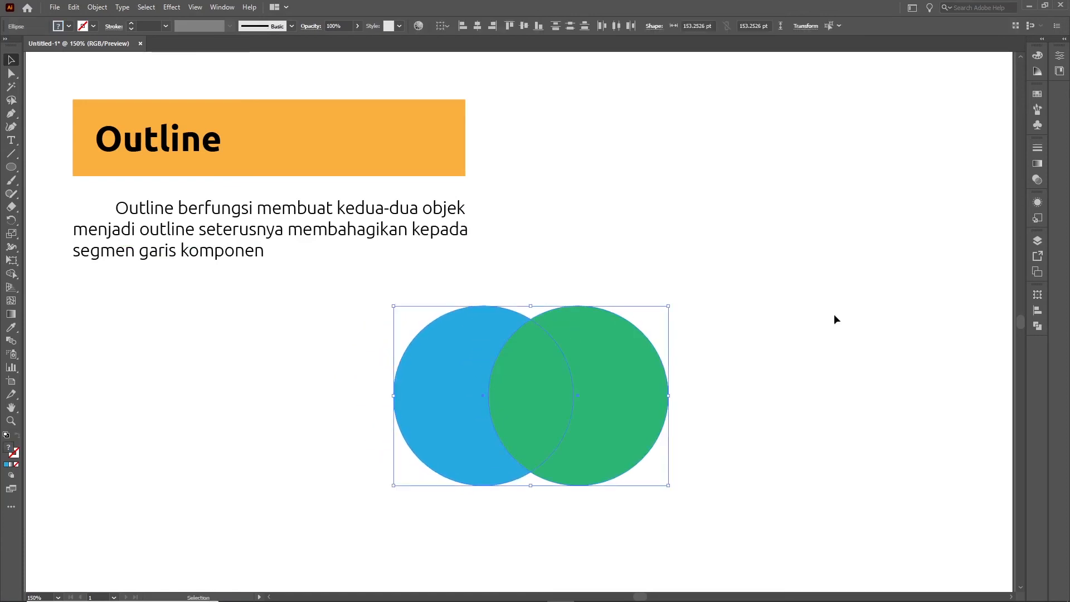
left_click(1041, 328)
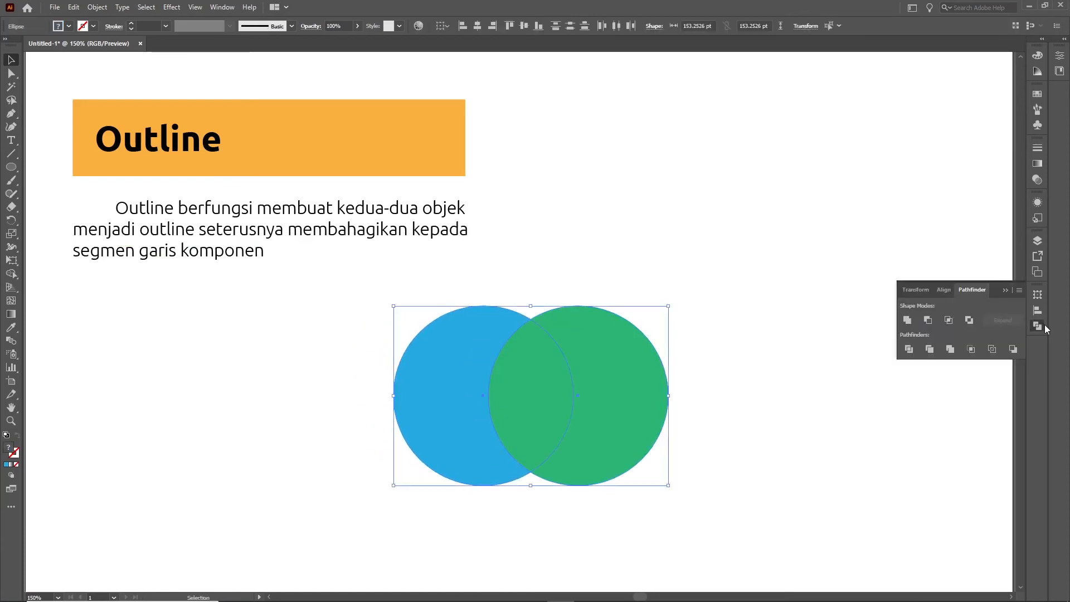
left_click(993, 349)
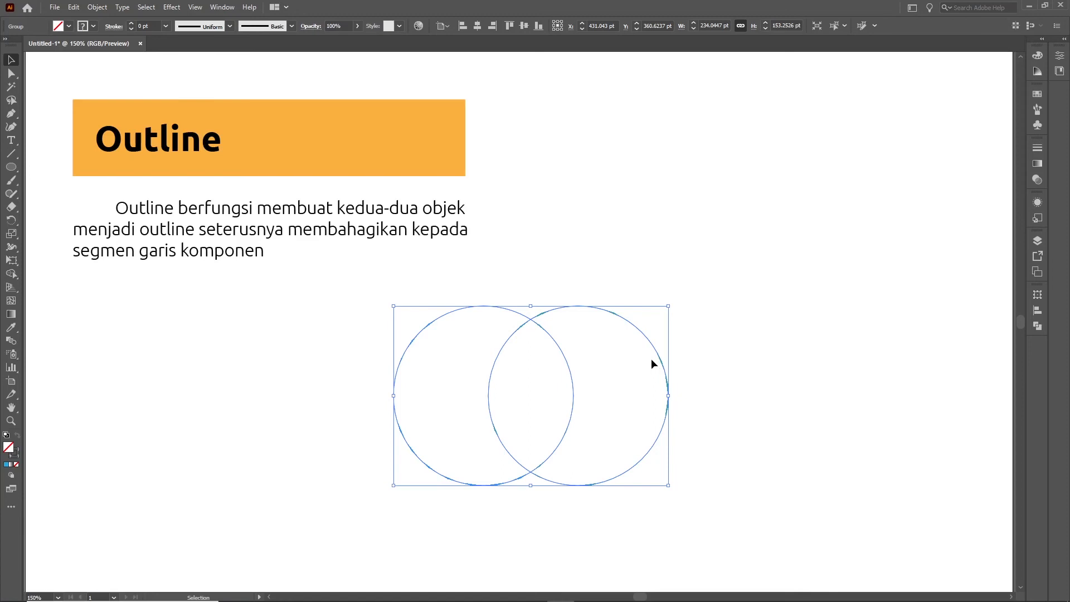
- Ungroup the outlined circles and move the two outer arcs and the two inner arcs apart from each other
right_click(627, 320)
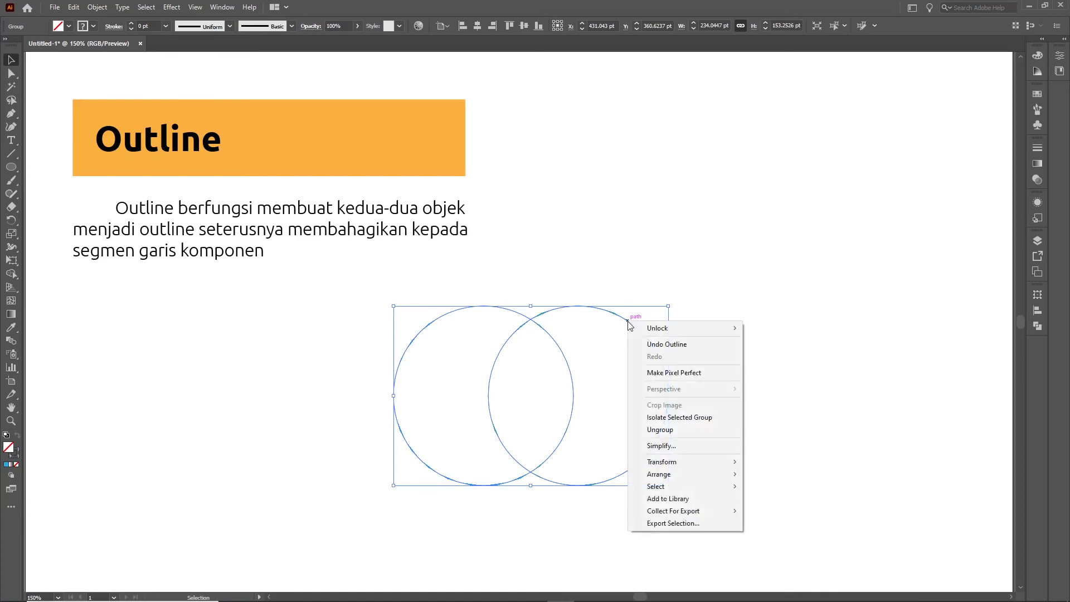
left_click(684, 430)
left_click_drag(663, 368, 726, 370)
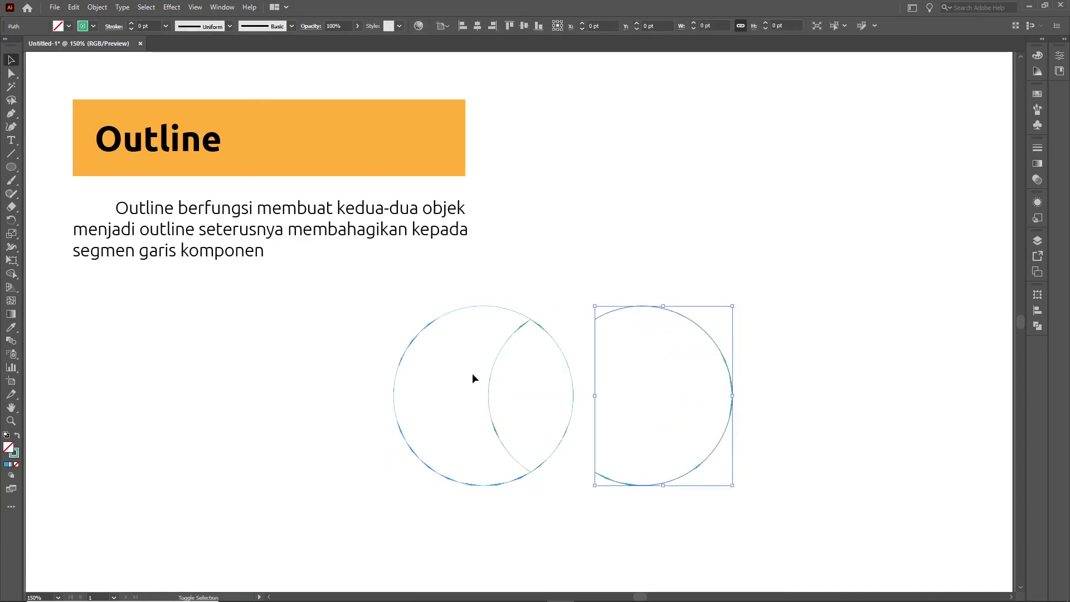
left_click_drag(409, 341, 336, 363)
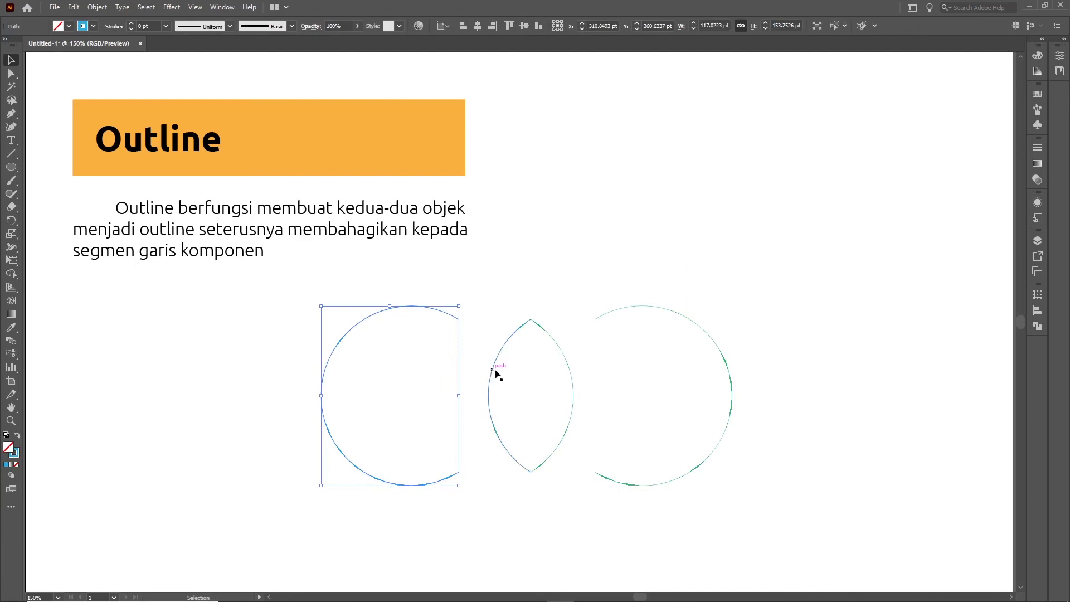
left_click_drag(495, 371, 474, 370)
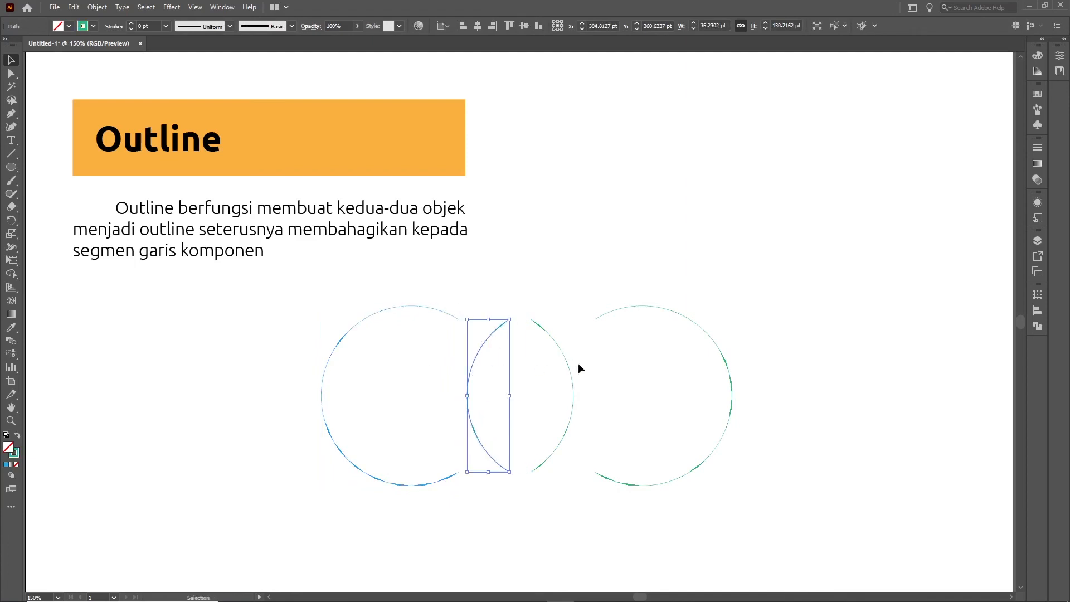
left_click_drag(568, 367, 583, 367)
left_click(555, 286)
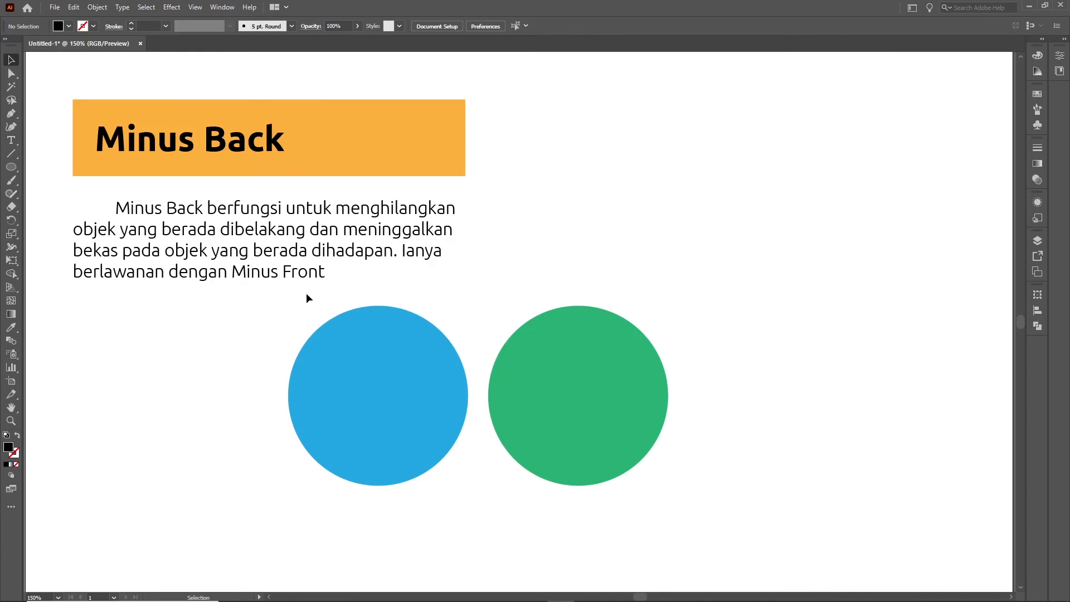
- Move the blue circle partly behind the green one in the Minus Back example, and apply Pathfinder Minus Back to both
left_click_drag(375, 373, 474, 364)
left_click(633, 377)
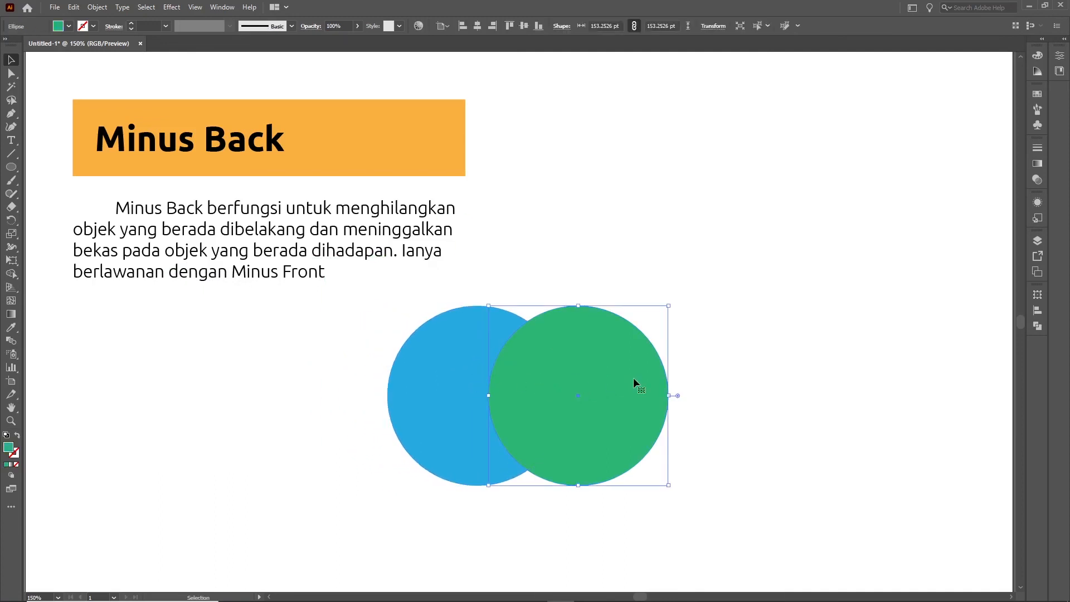
left_click(604, 269)
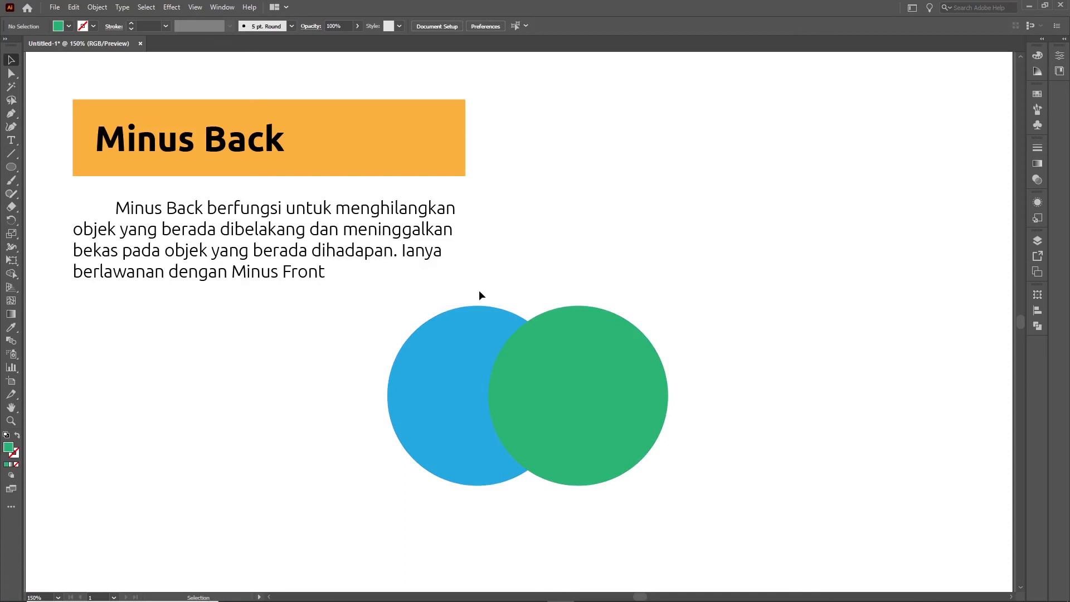
left_click_drag(578, 344, 578, 344)
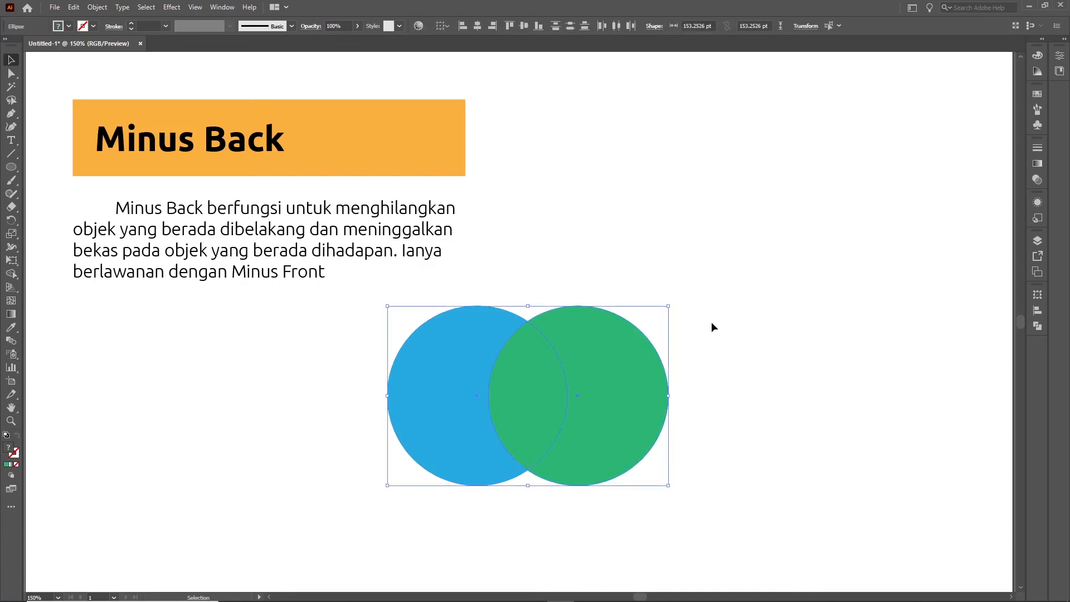
left_click(1036, 321)
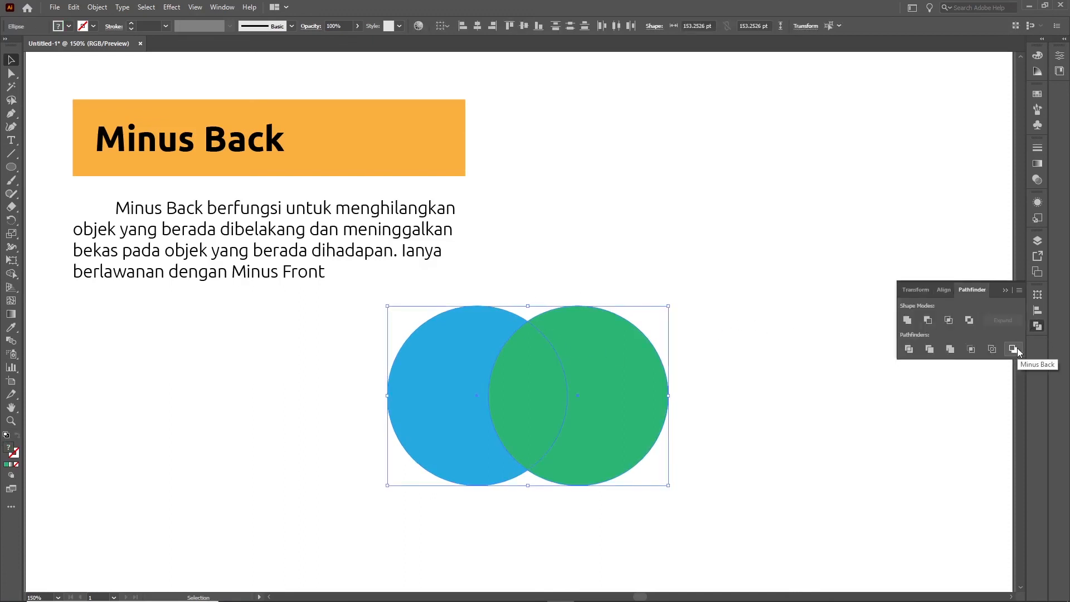
left_click(1016, 348)
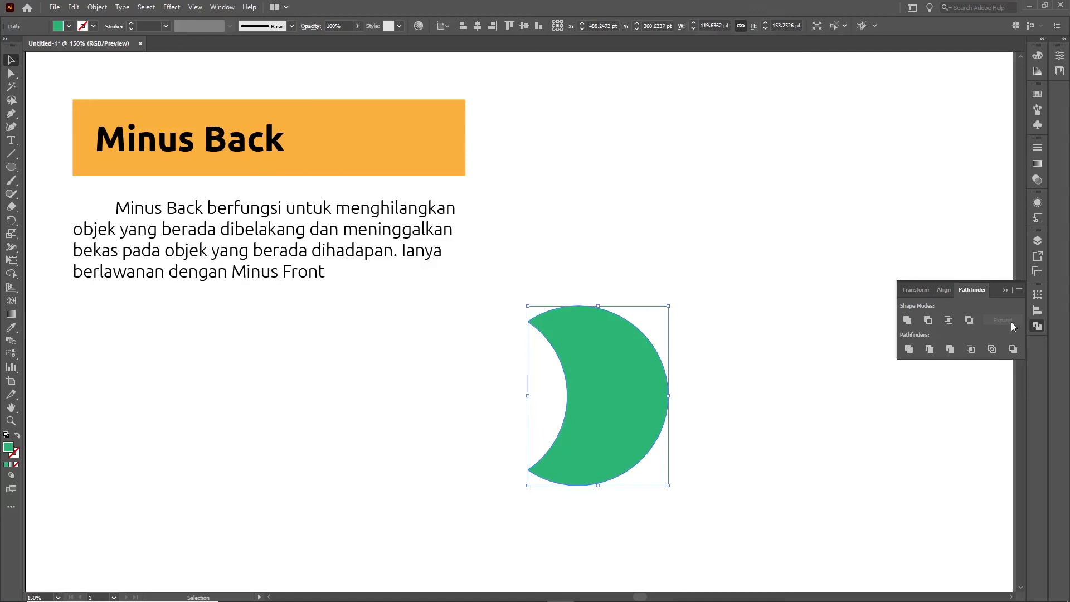
left_click(1037, 326)
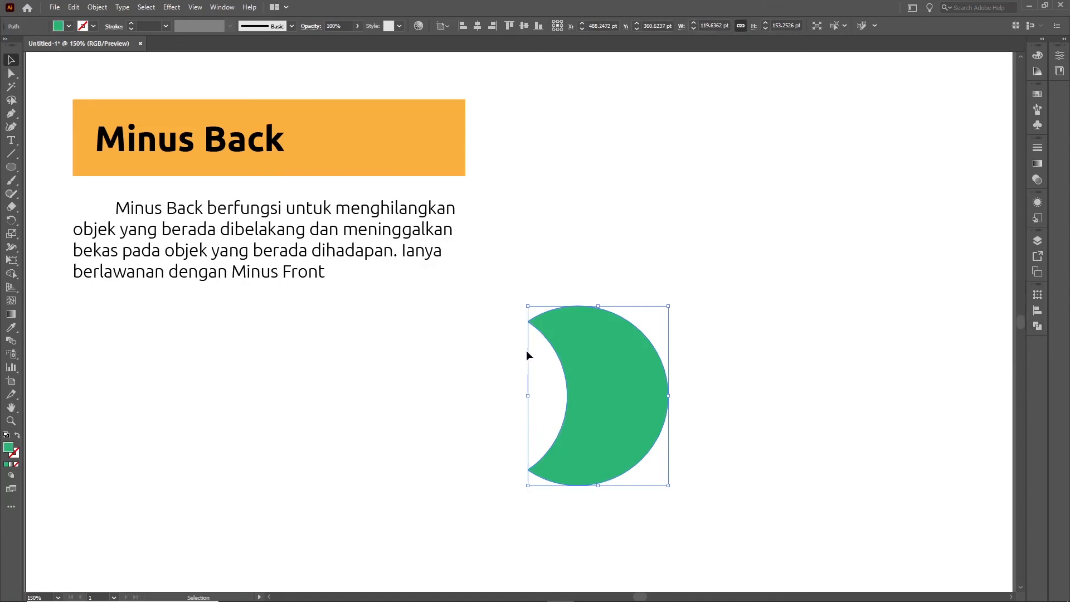
left_click(499, 298)
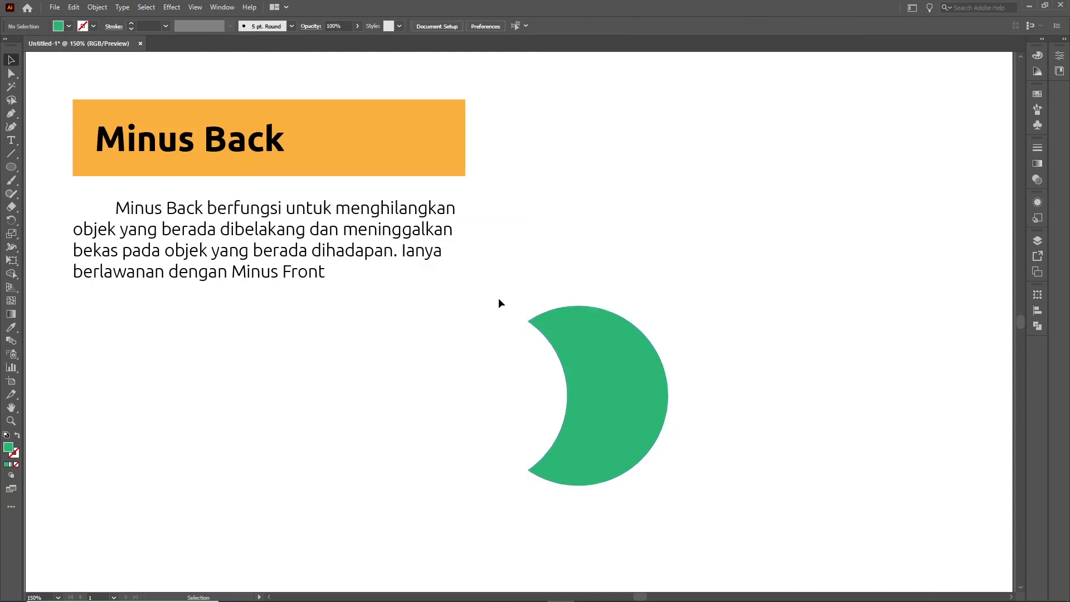